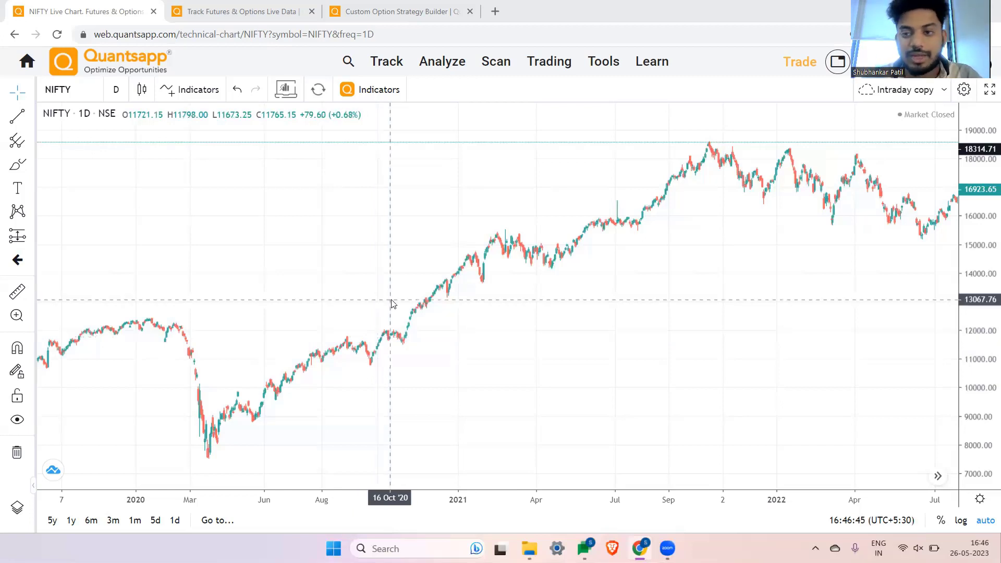
From the Quantsapp home page, search 'archi' and open Options Architect.
key(alt+Tab)
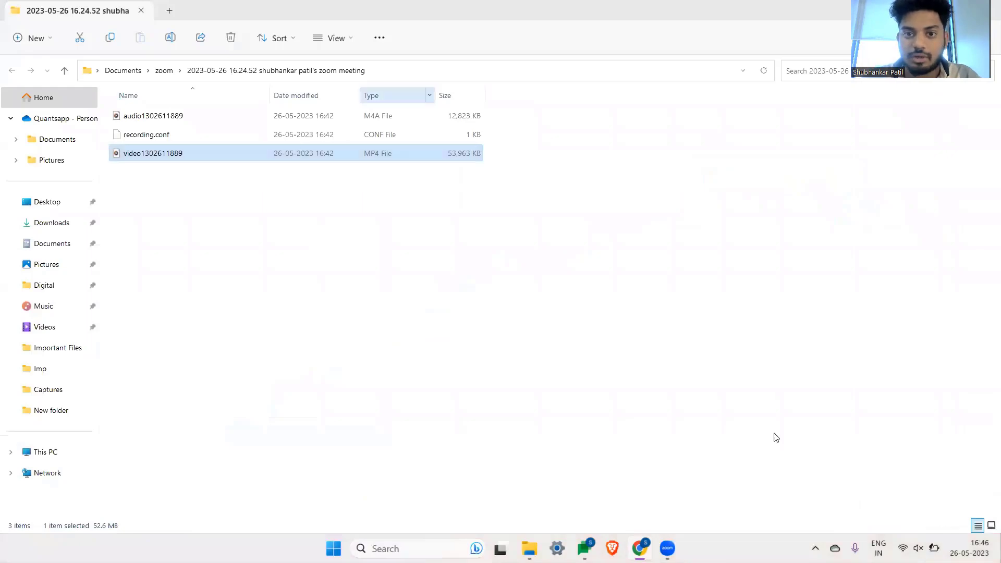
key(alt+Tab)
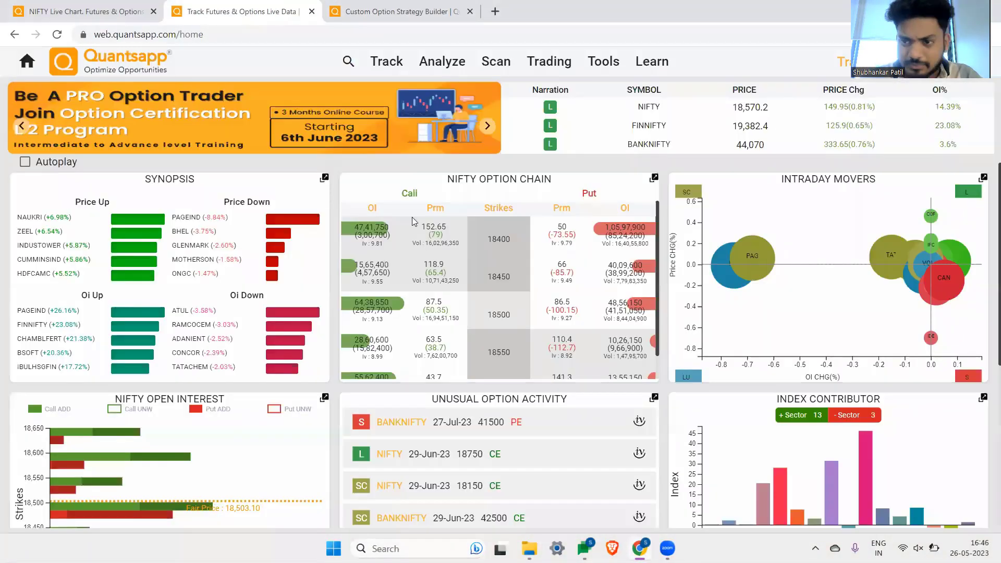
click(348, 61)
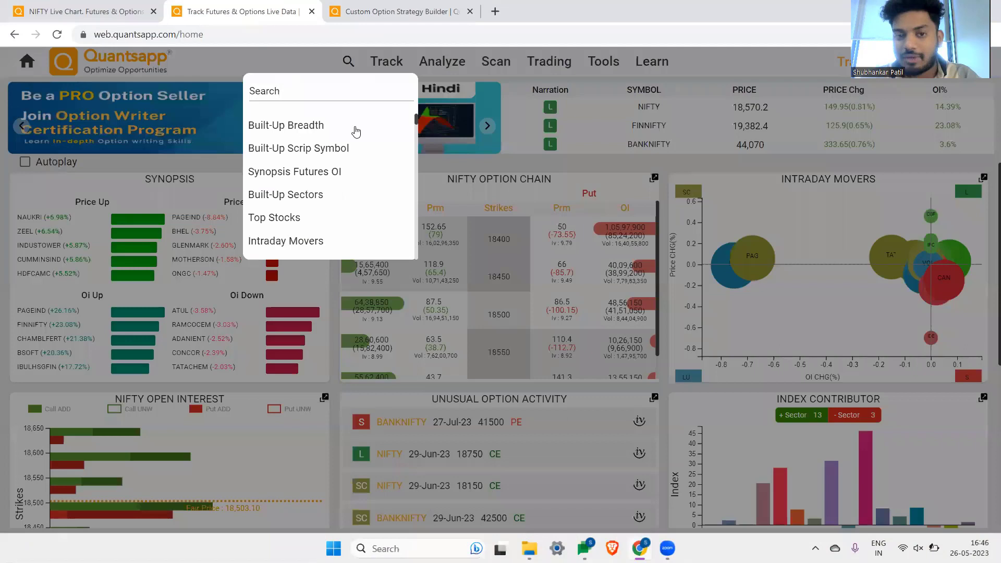
click(320, 102)
text(r)
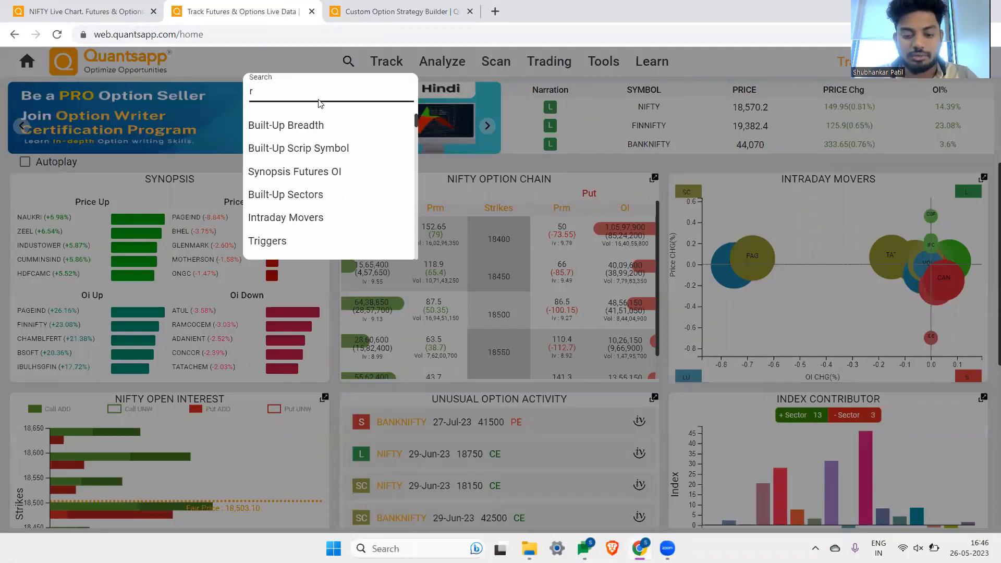
key(BackSpace)
text(archit)
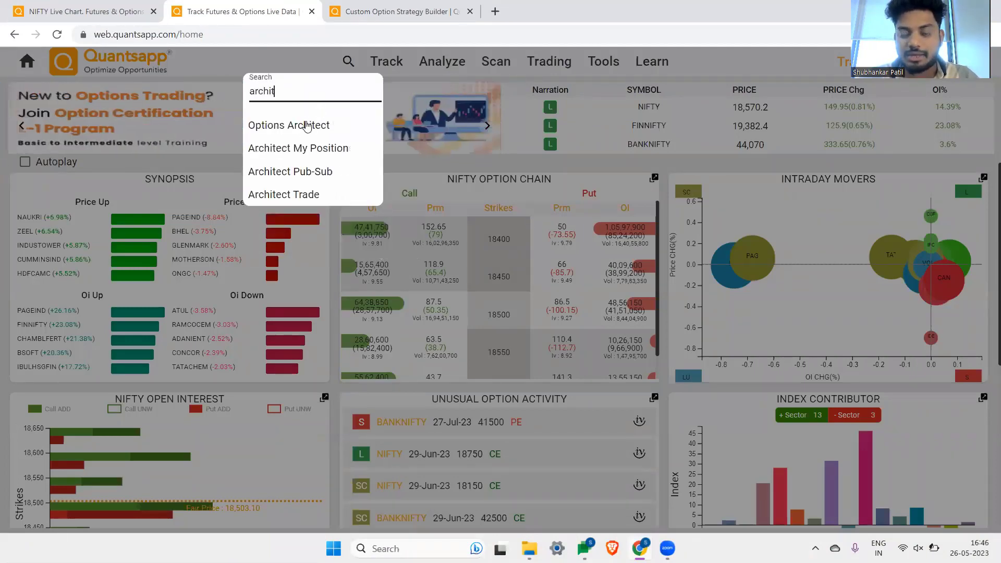
click(314, 126)
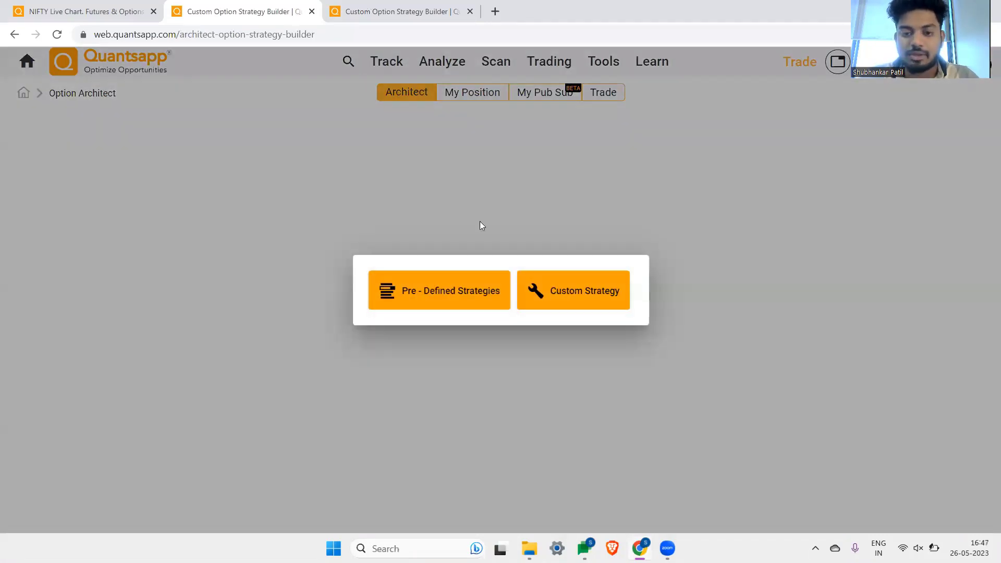
Start a custom strategy and set the first leg's instrument to Fut.
click(566, 291)
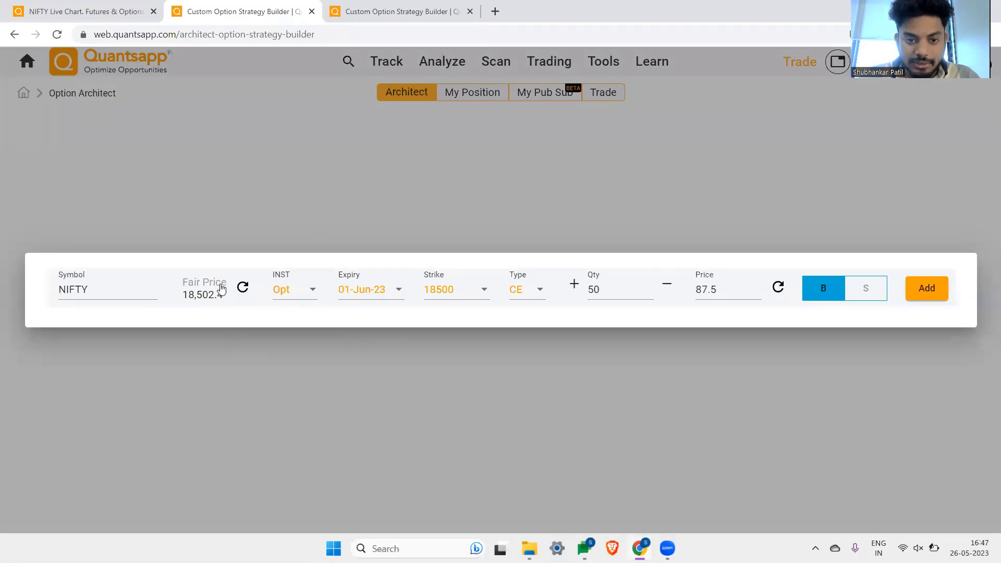
click(313, 292)
click(308, 358)
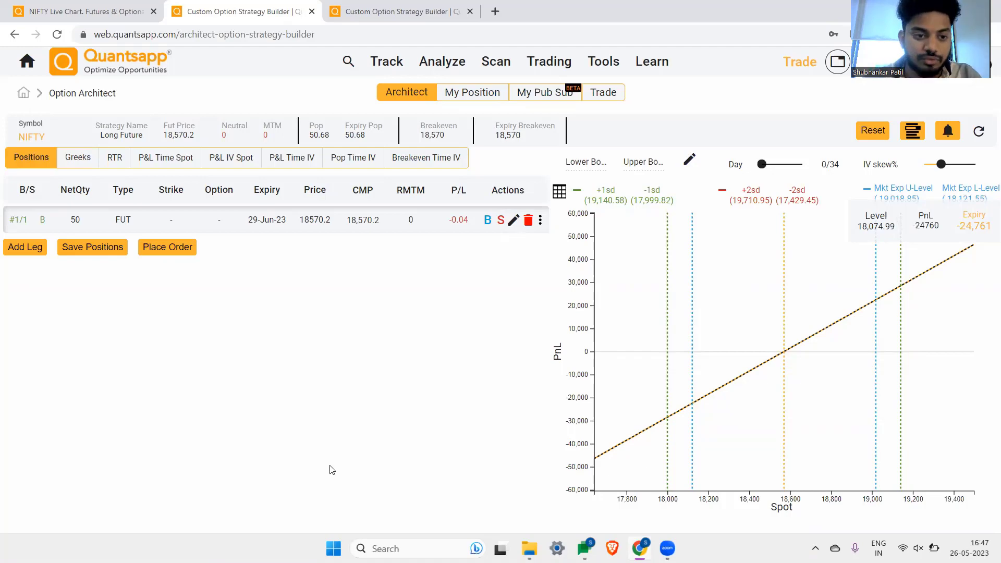
Open a new leg with expiry 29-Jun-23 and option type PE.
click(30, 249)
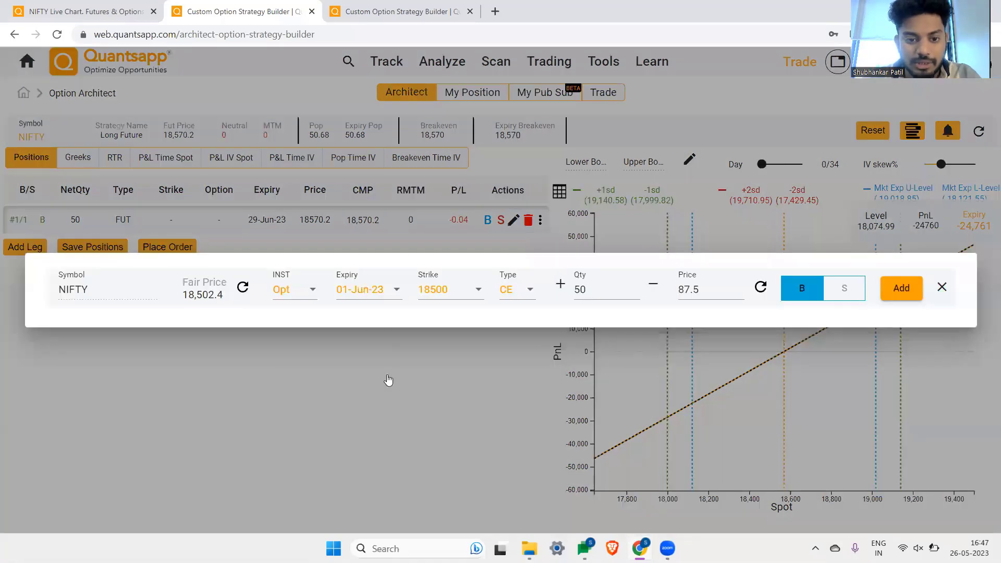
click(369, 290)
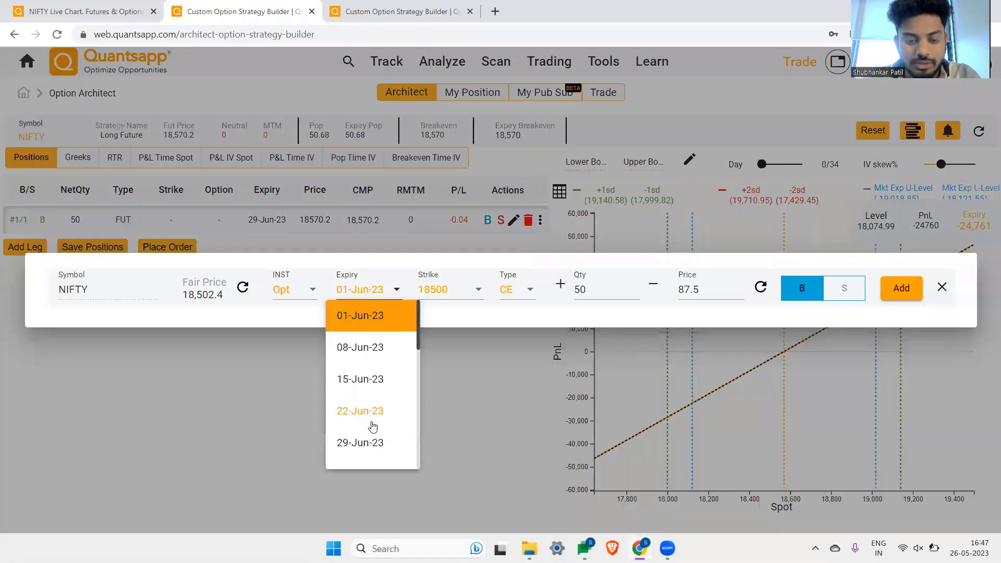
click(373, 445)
click(483, 292)
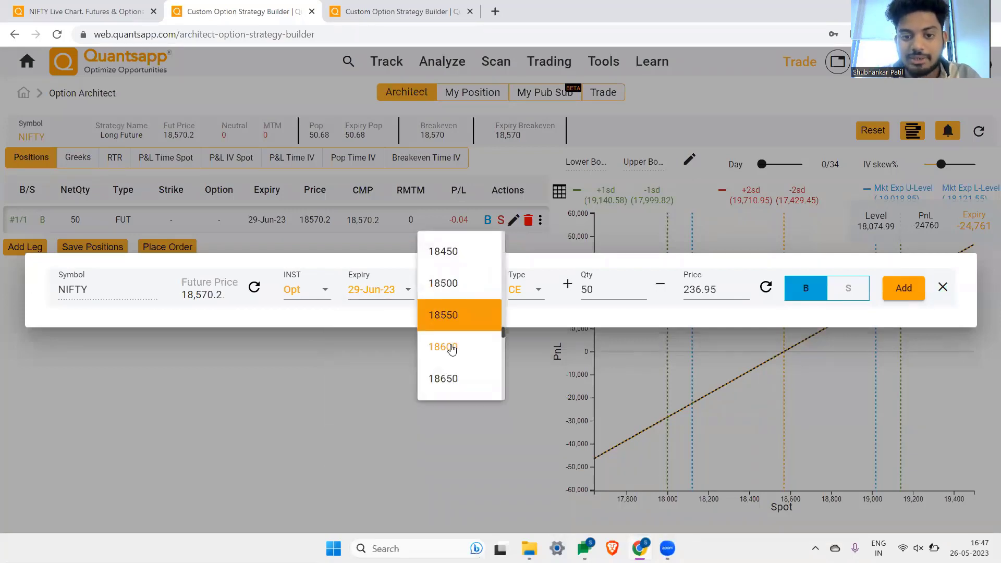
scroll(455, 382, down, 2)
click(459, 355)
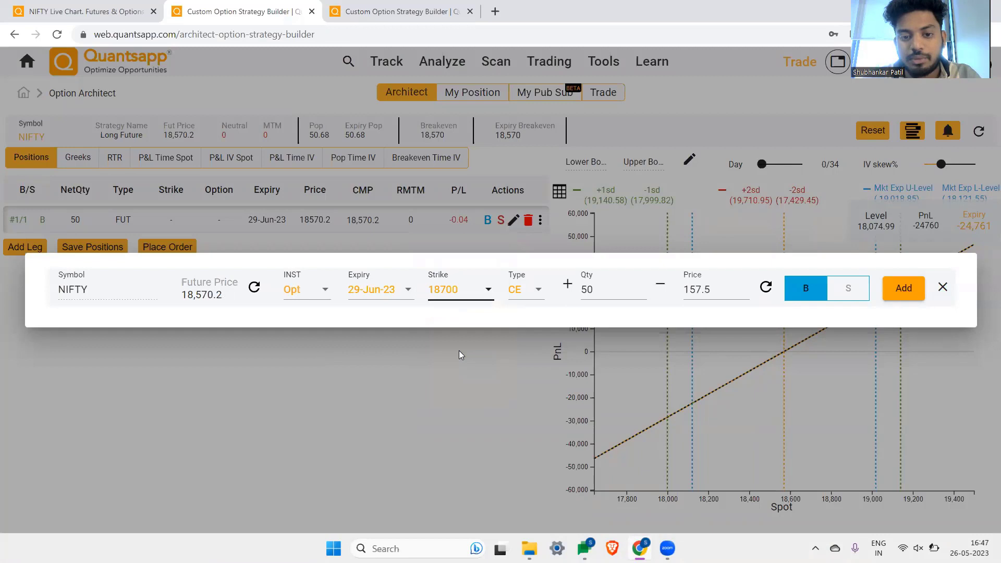
click(537, 291)
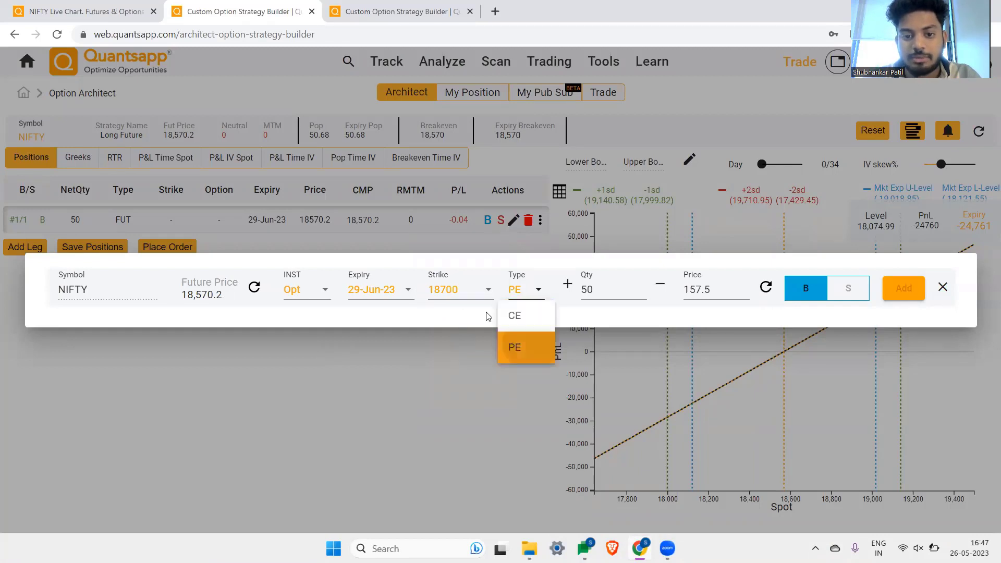
click(515, 347)
Set the strike to 18100 and add the bought put leg.
click(455, 292)
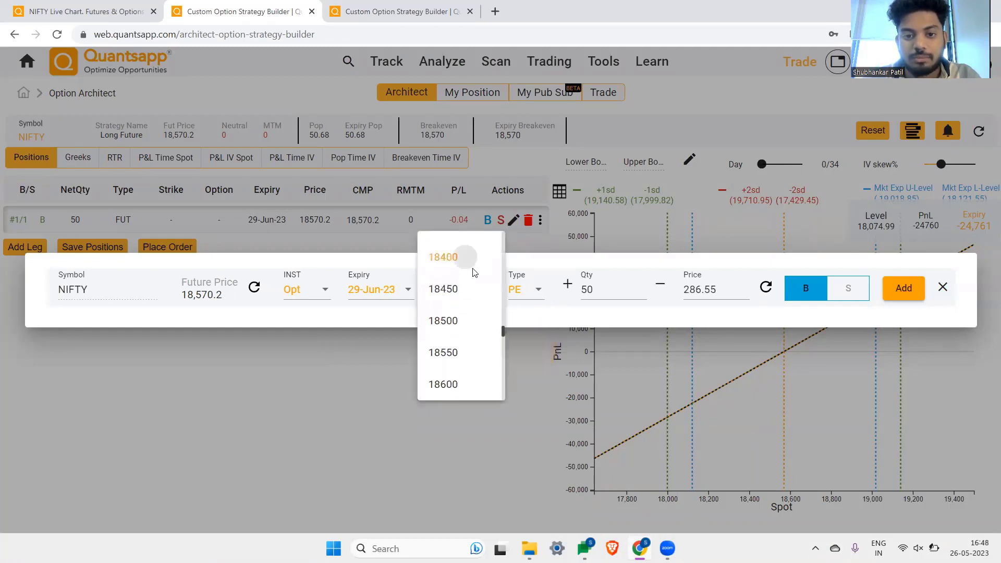
click(454, 257)
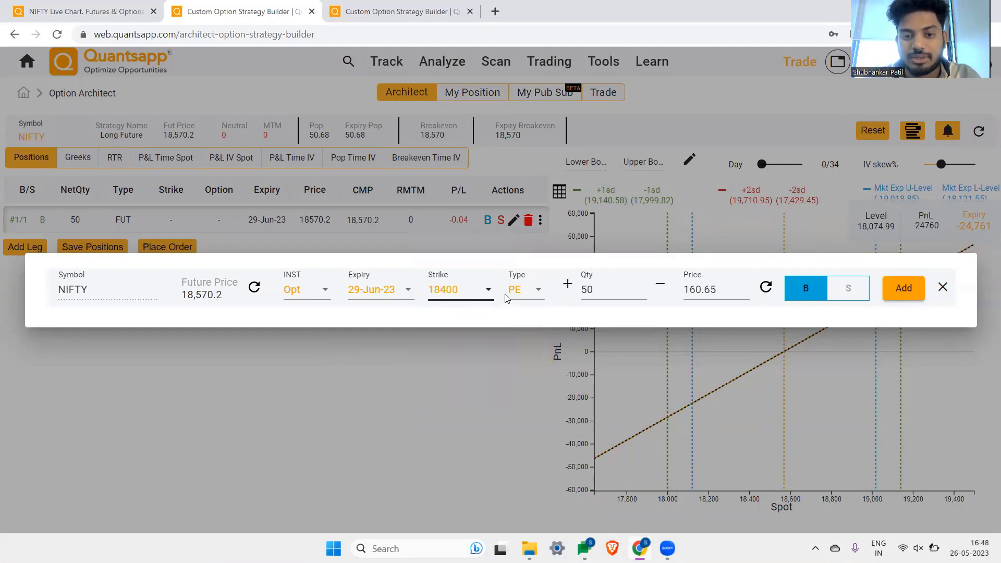
click(455, 293)
scroll(460, 344, down, 2)
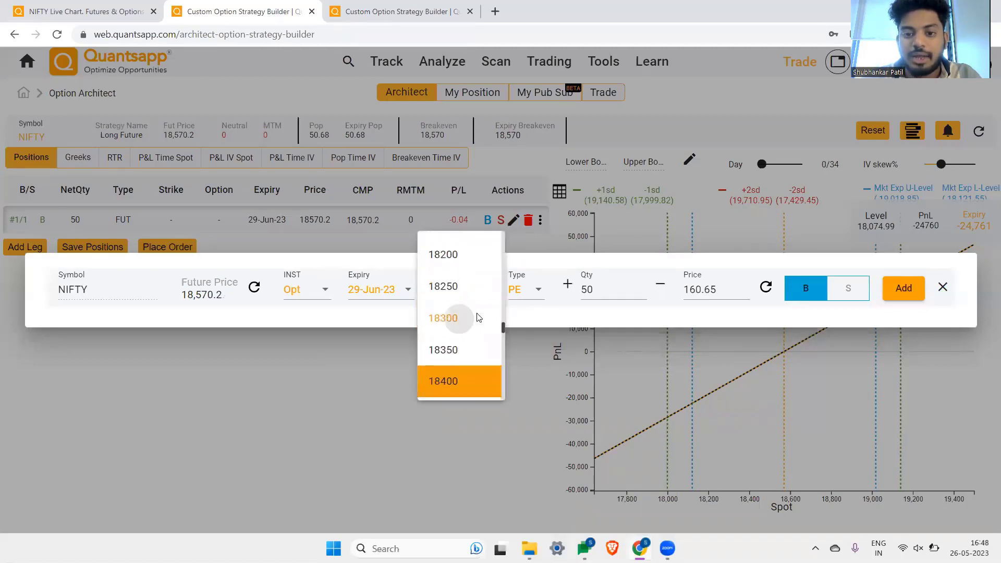
click(469, 318)
click(461, 298)
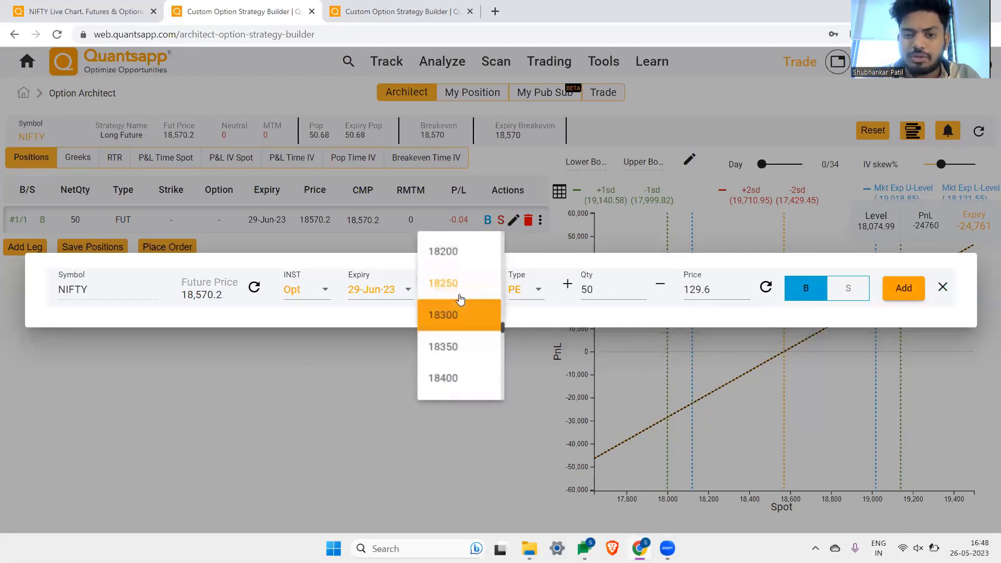
scroll(463, 302, up, 2)
click(465, 256)
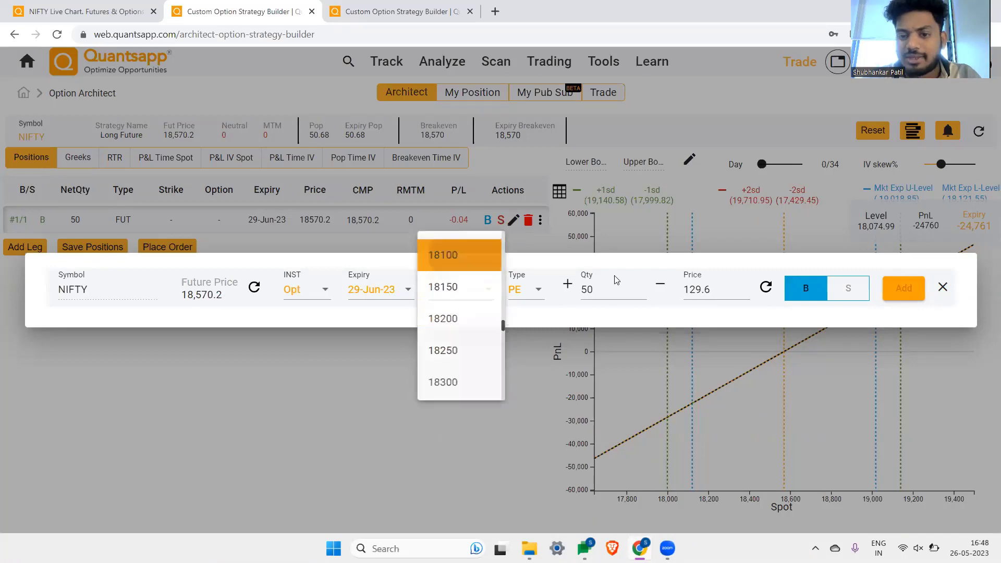
click(895, 283)
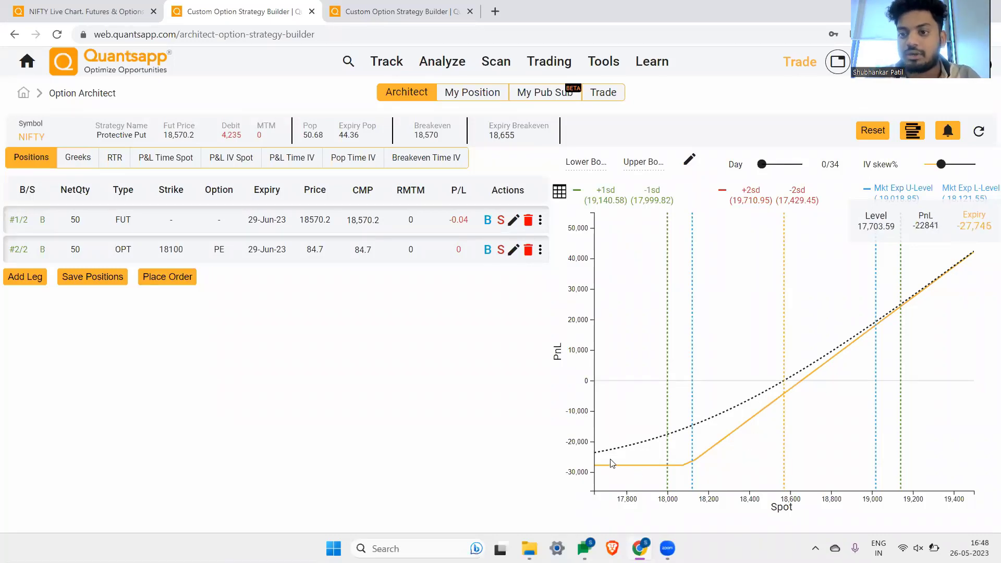
Highlight the 18100 put leg's current price of 84.7.
drag(352, 252, 374, 256)
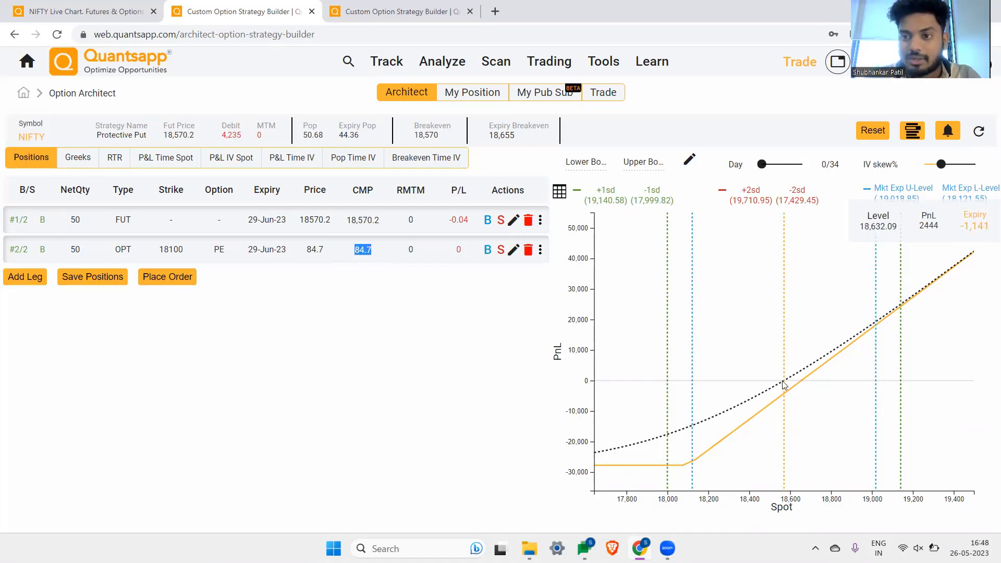
click(359, 263)
double_click(360, 263)
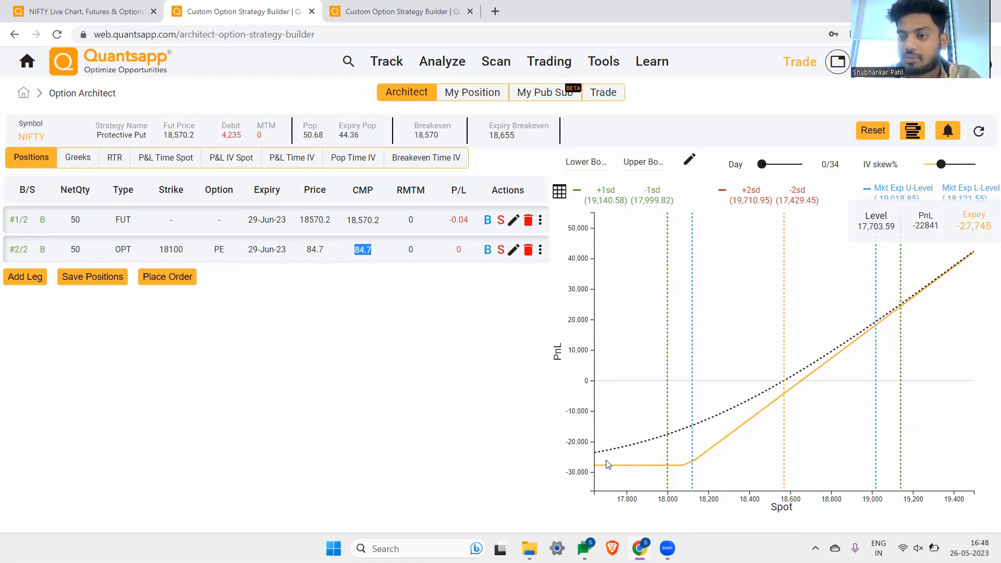
Delete the 18100 put, add an 18300 call leg, then delete that too.
click(528, 250)
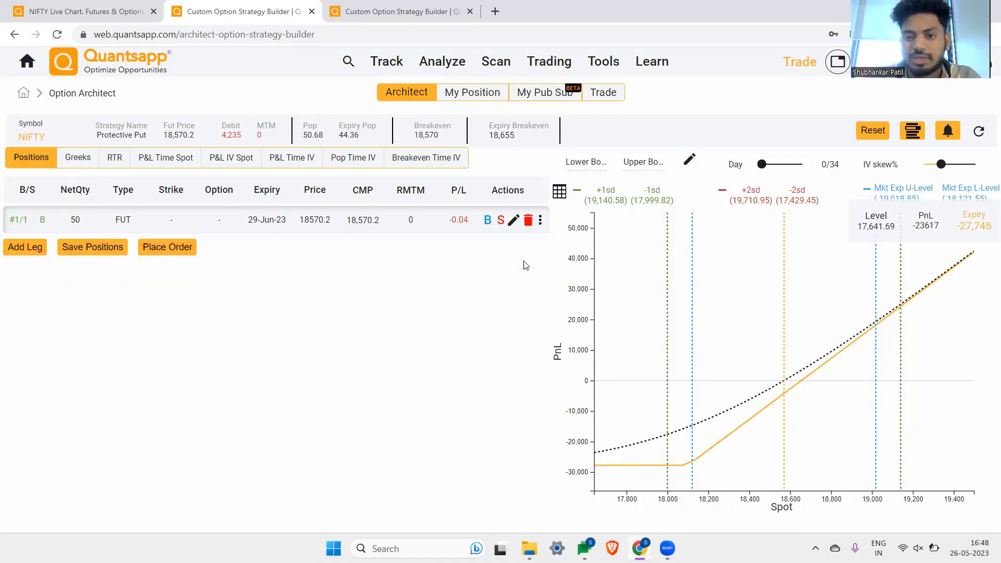
click(10, 256)
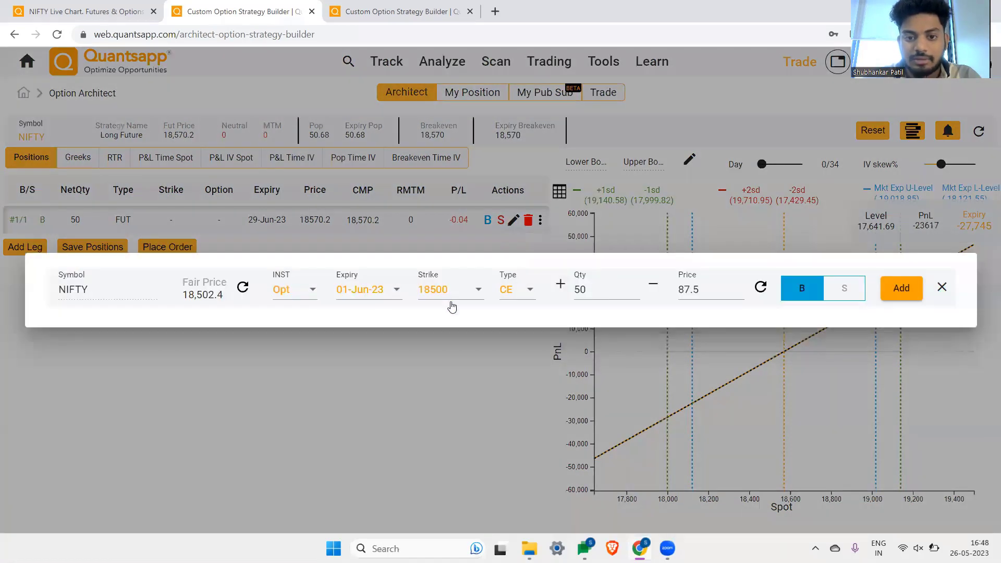
click(452, 307)
scroll(447, 290, up, 2)
click(447, 320)
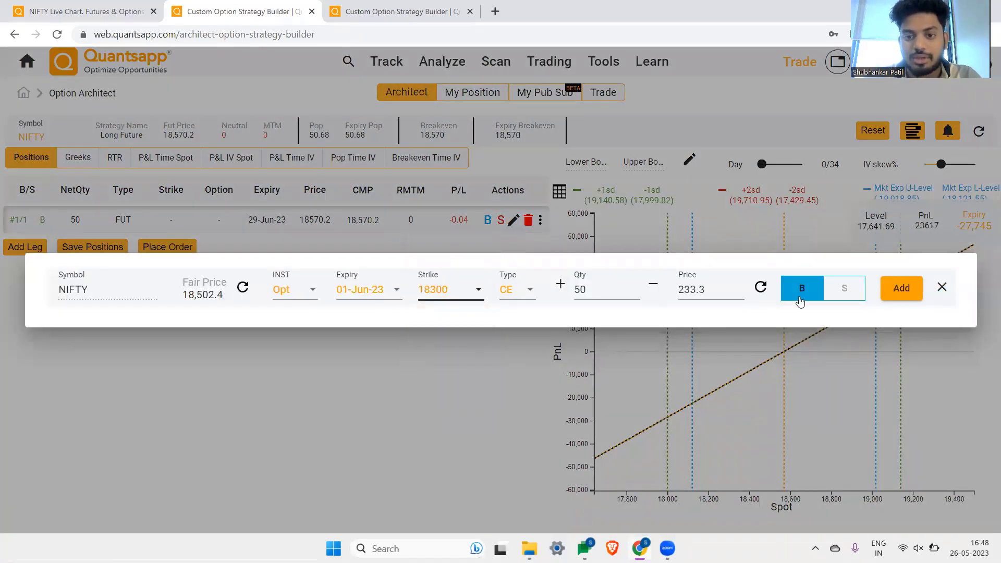
click(892, 291)
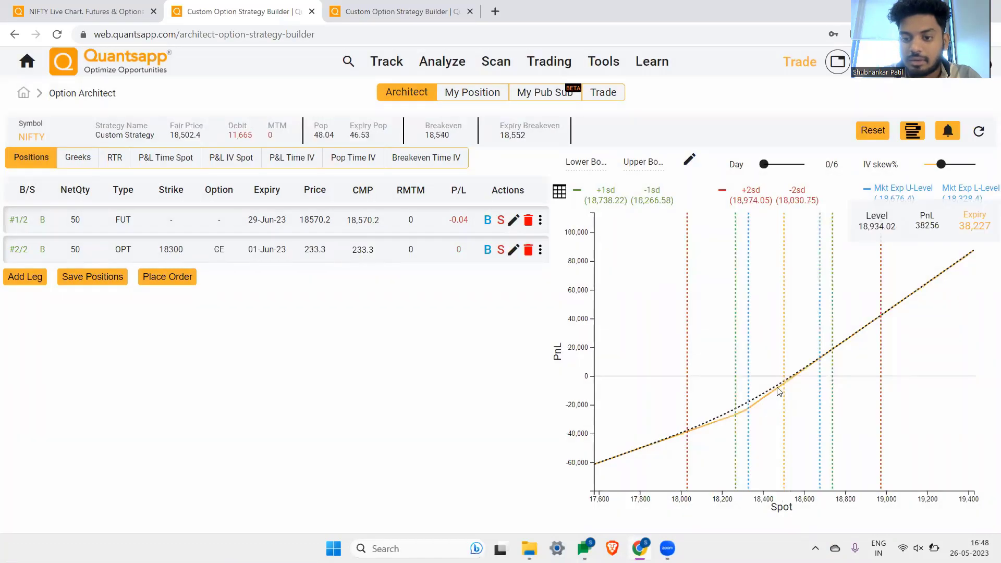
click(528, 250)
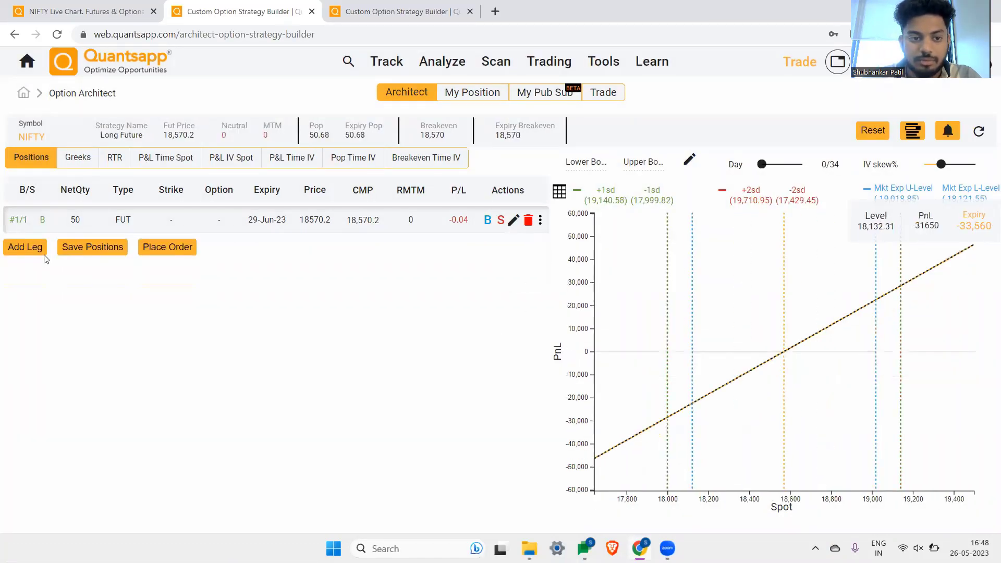
Add a bought 18300 PE leg expiring 29-Jun-23.
click(47, 258)
click(436, 291)
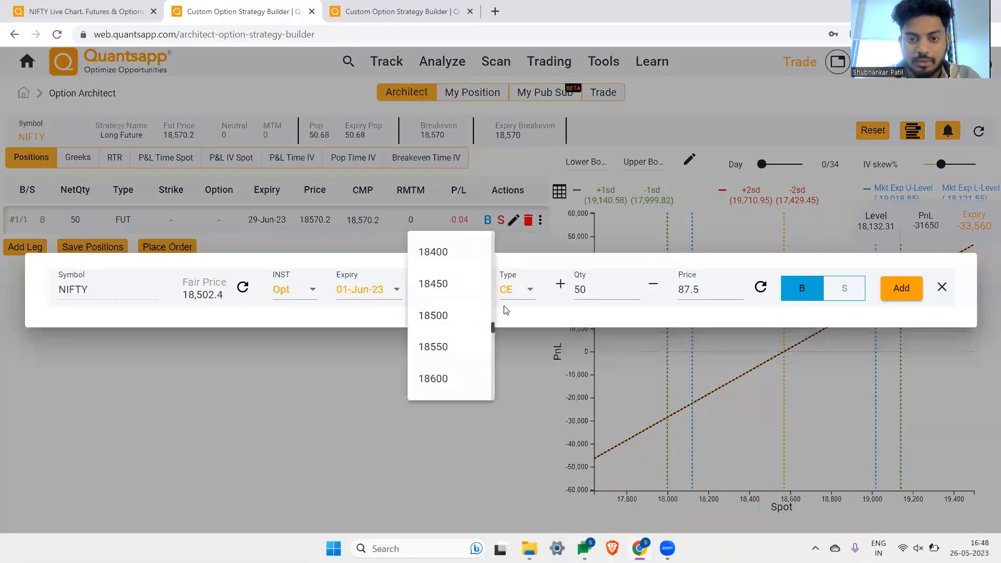
click(433, 315)
click(351, 294)
scroll(365, 365, down, 2)
click(375, 378)
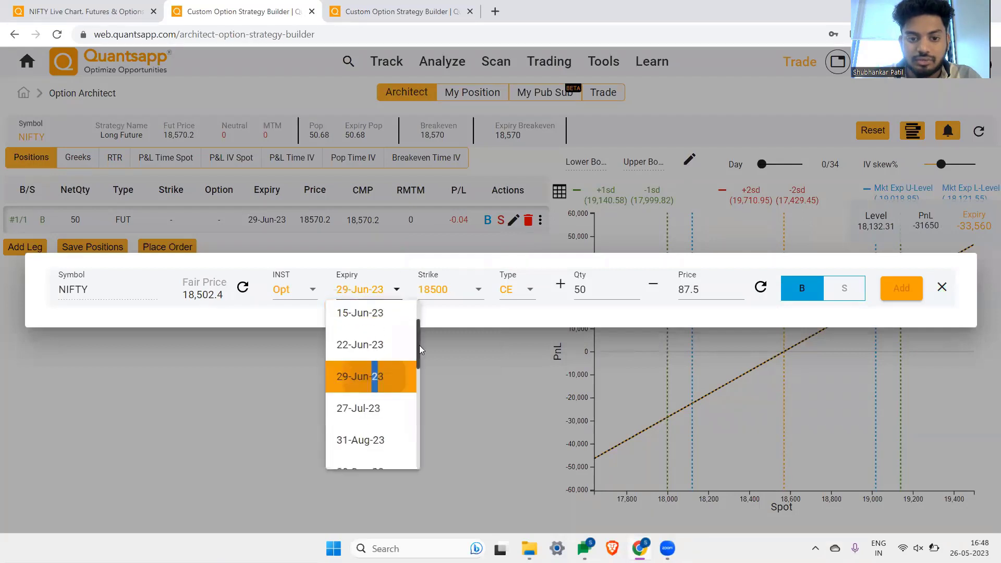
click(459, 293)
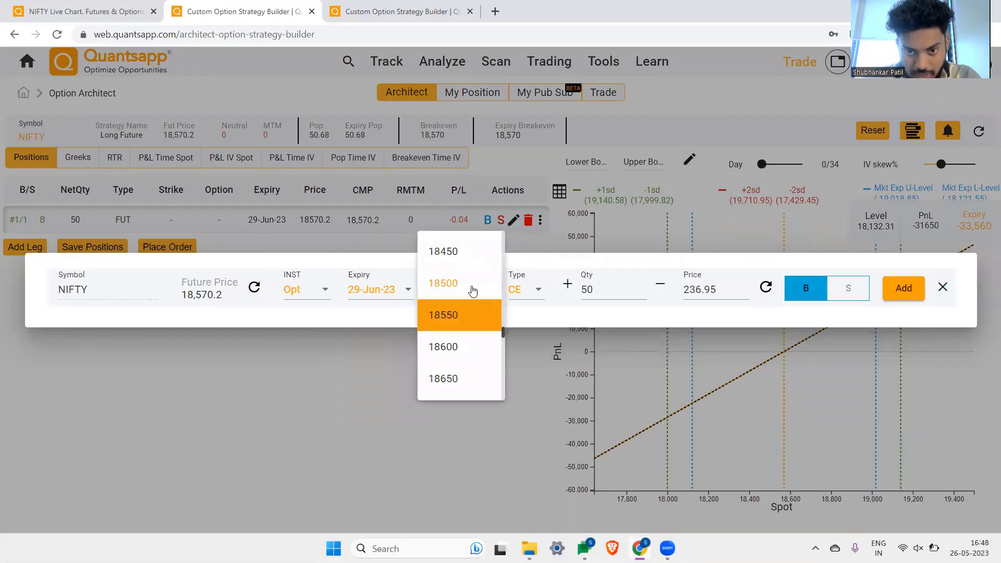
scroll(473, 291, up, 5)
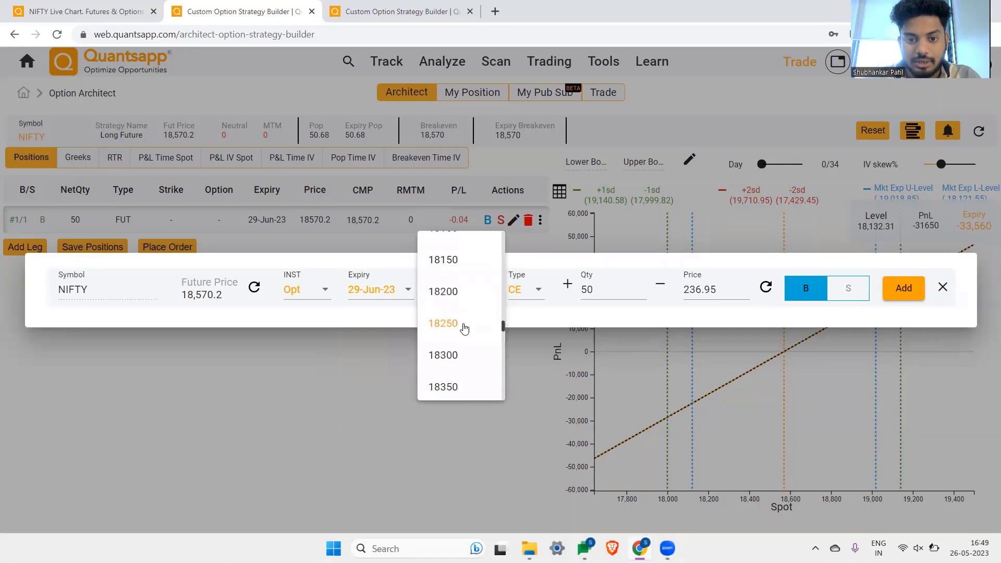
click(461, 353)
click(514, 302)
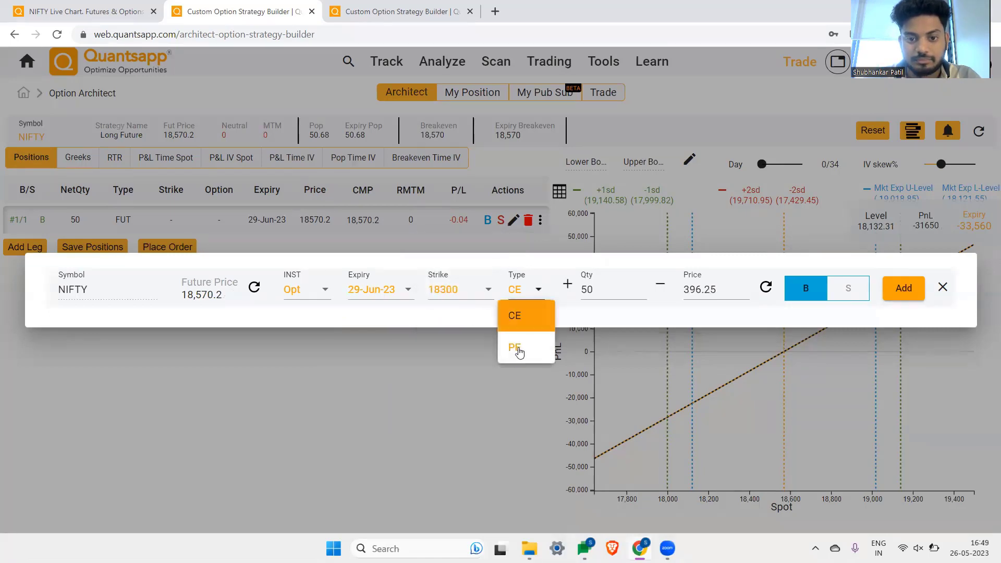
click(520, 353)
click(905, 290)
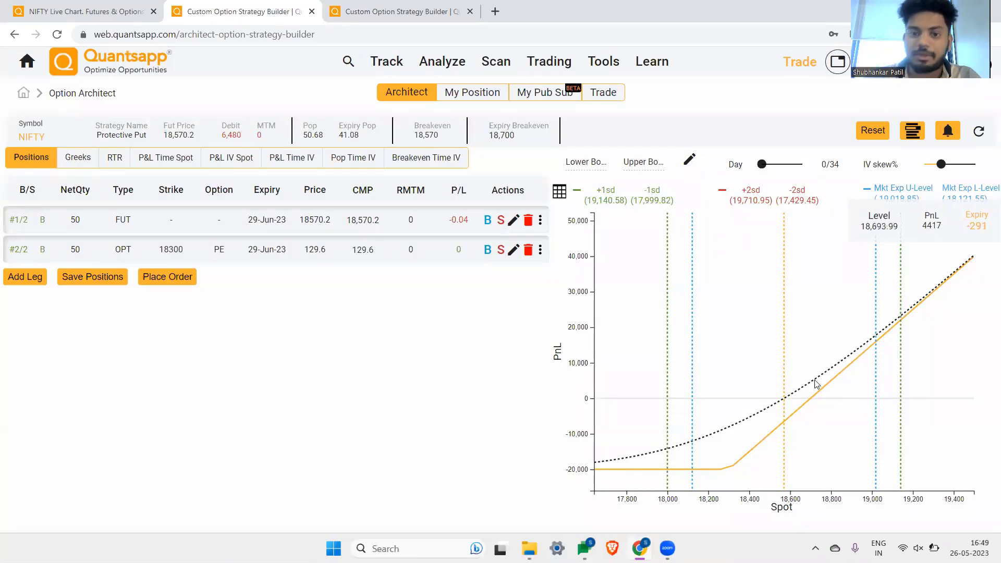
Highlight the put's 129.6 price, then go to the optimizer tab's home dashboard.
drag(352, 245, 377, 258)
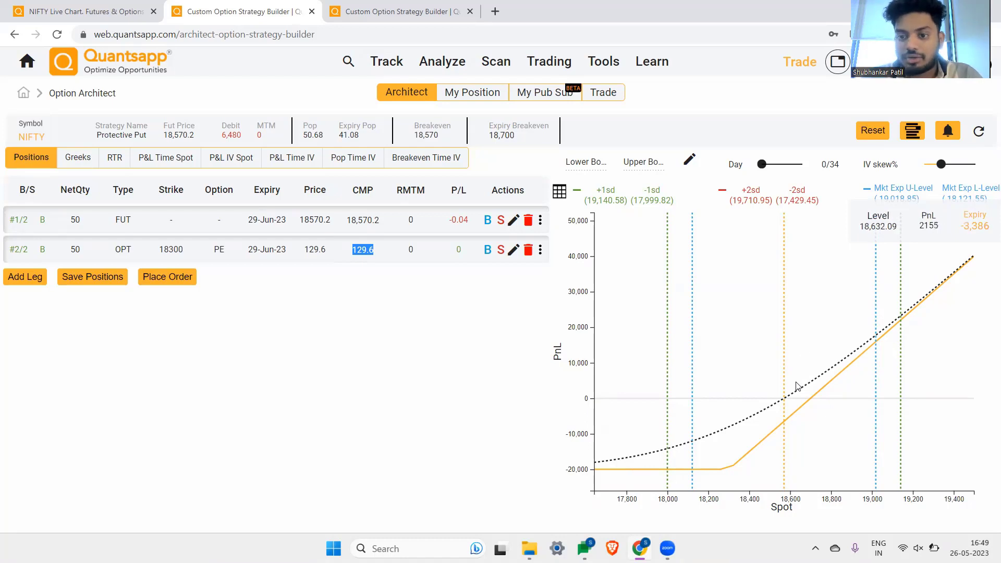
click(364, 251)
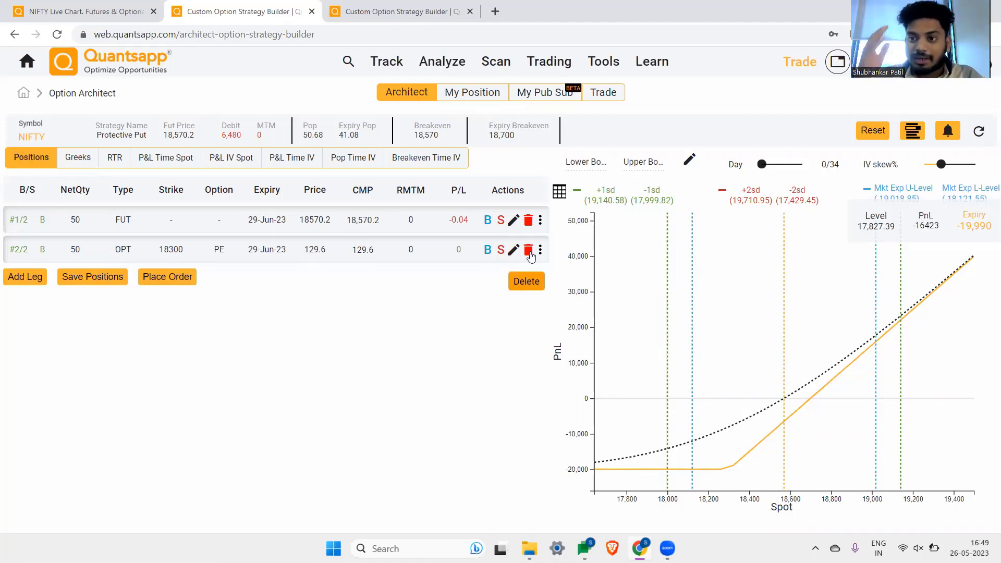
click(348, 10)
click(30, 96)
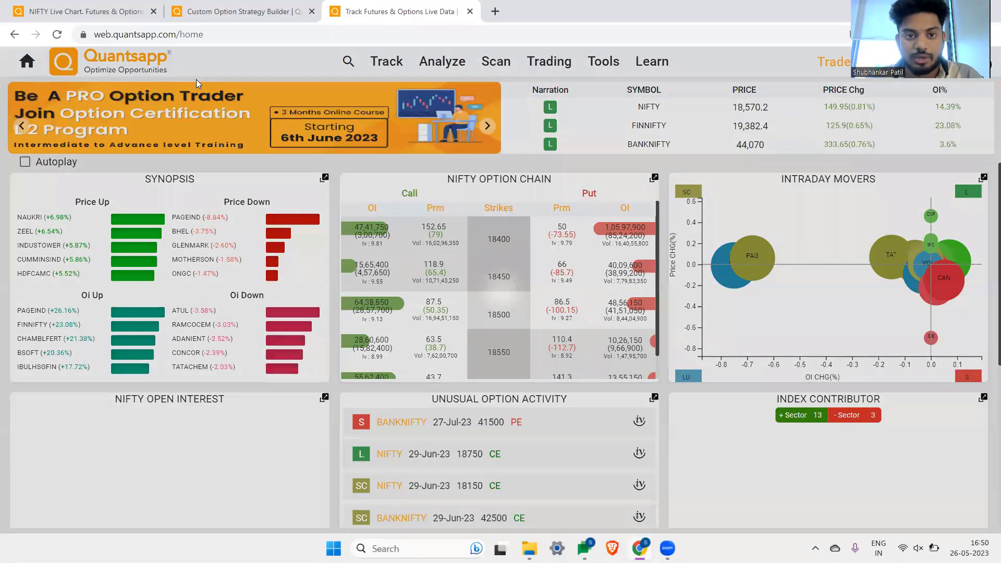
Open Seasonality via the 'season' search and change the symbol from NIFTY to RBLBANK.
text(sea)
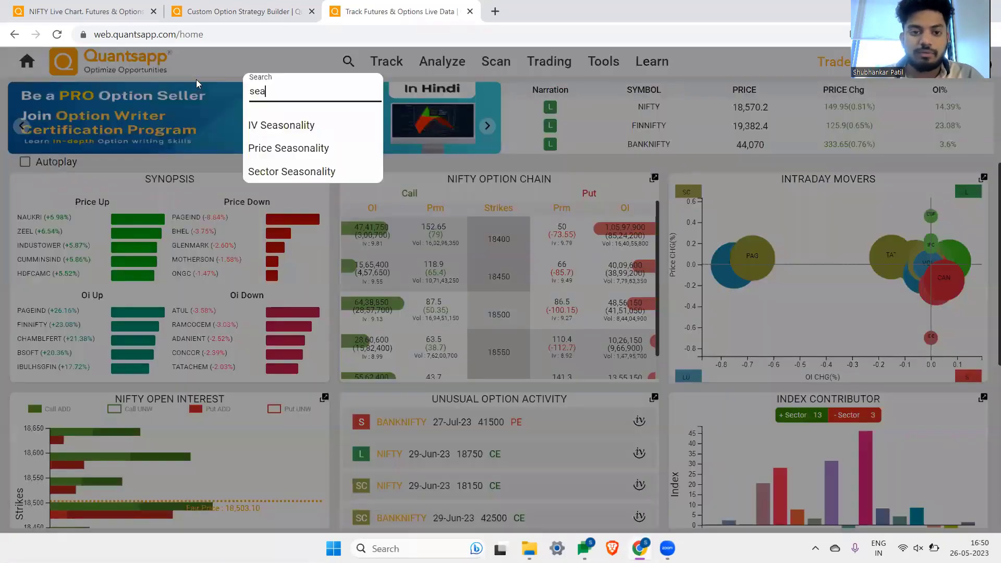
text(son)
click(313, 125)
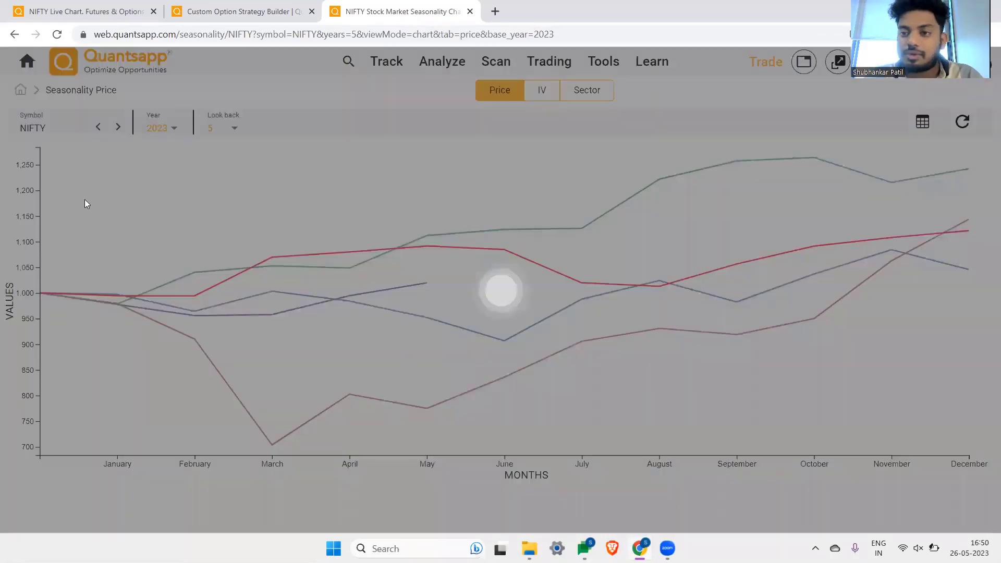
click(58, 128)
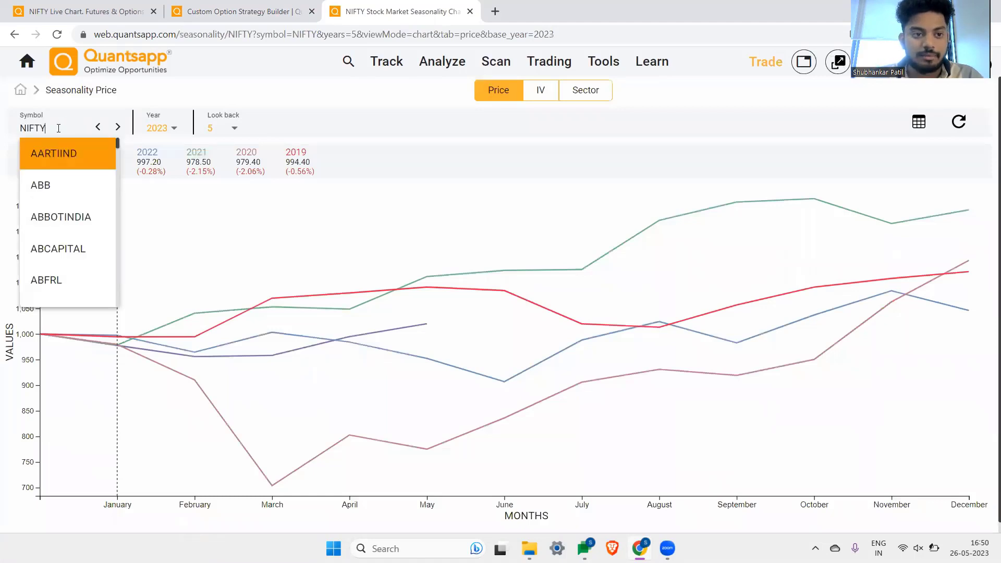
double_click(52, 131)
text(RBL)
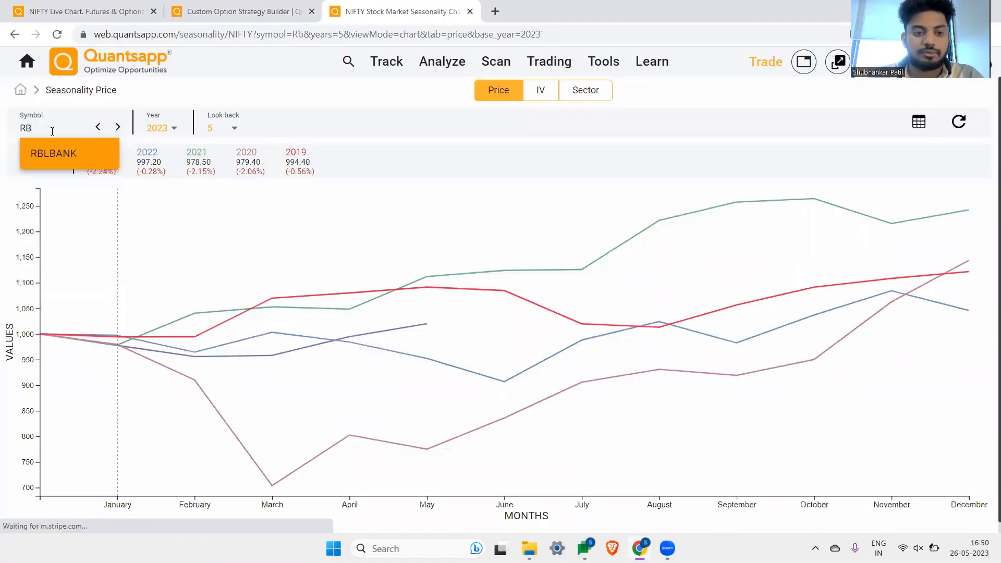
click(47, 153)
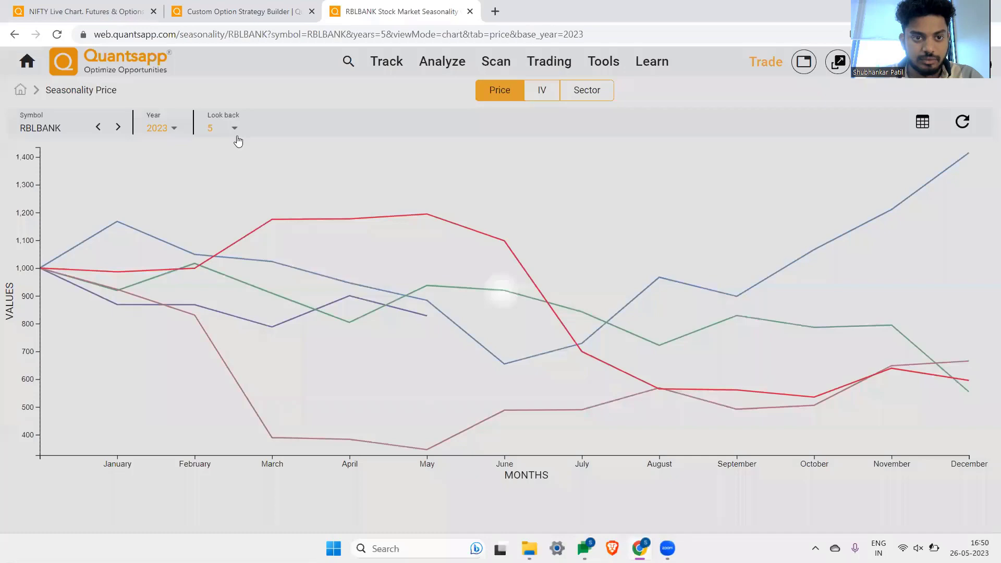
Set the look back to 4 years and show the monthly returns table.
click(235, 131)
click(226, 127)
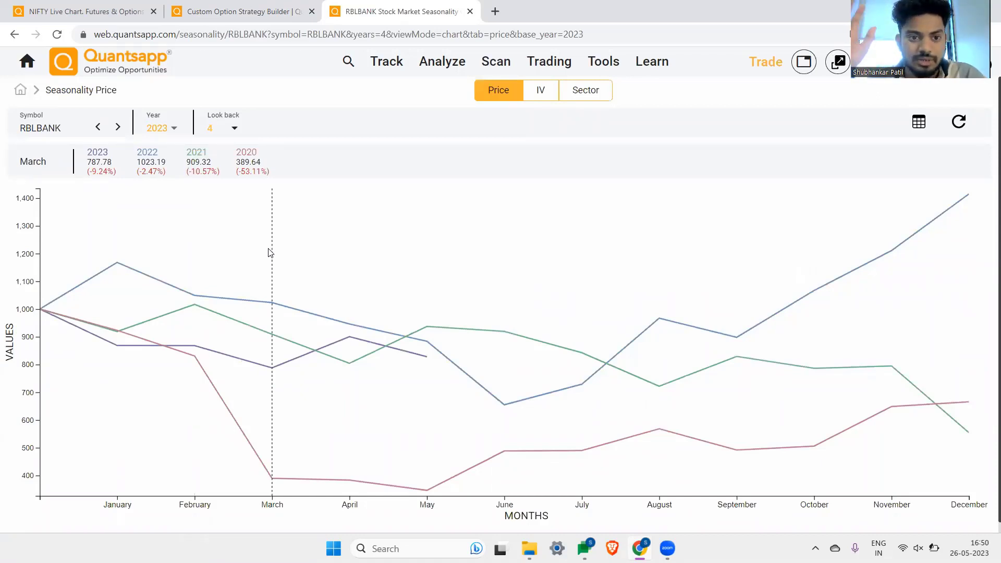
click(911, 123)
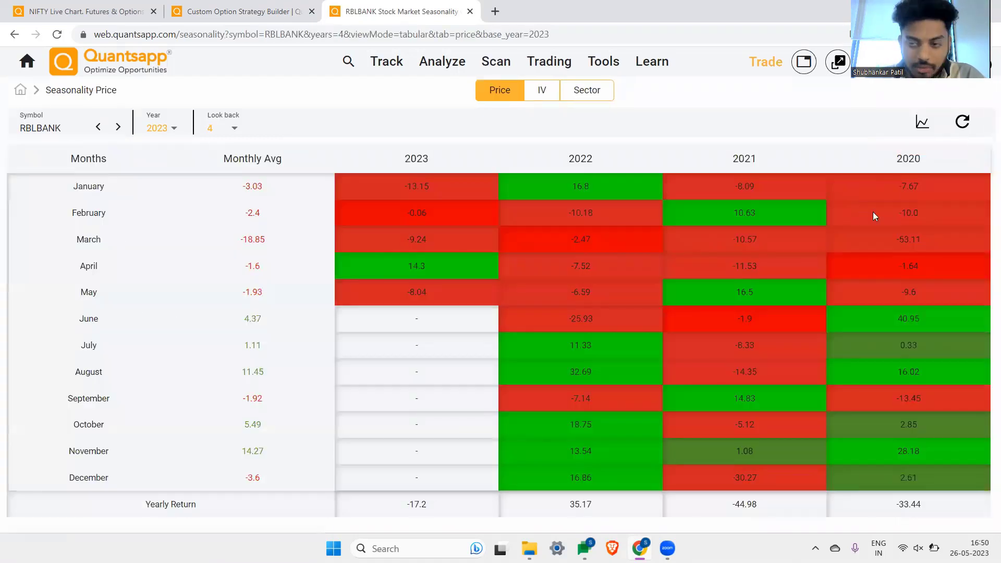
Highlight March's -18.85 monthly average, then return to the Custom Option Strategy Builder tab.
double_click(252, 241)
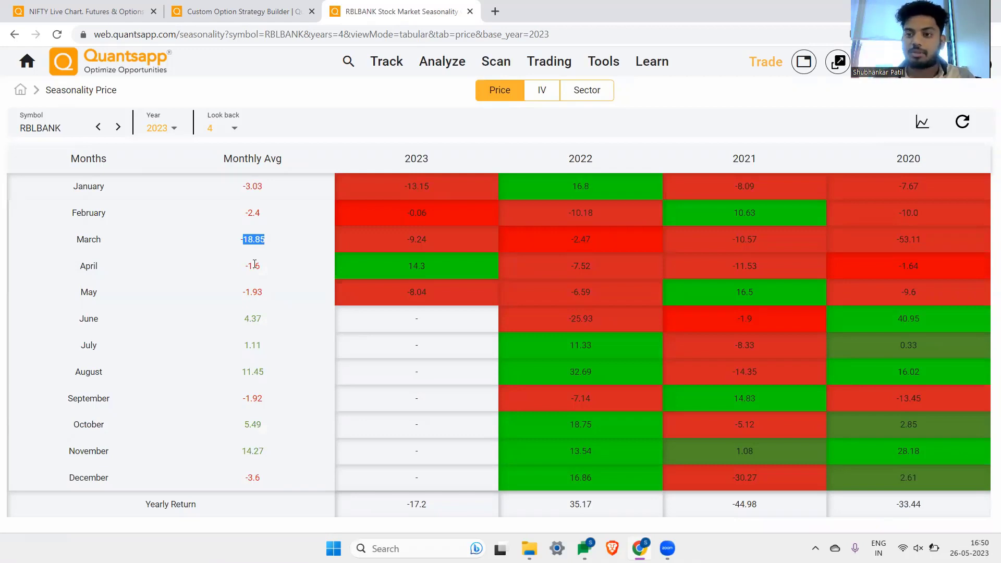
click(33, 6)
click(225, 6)
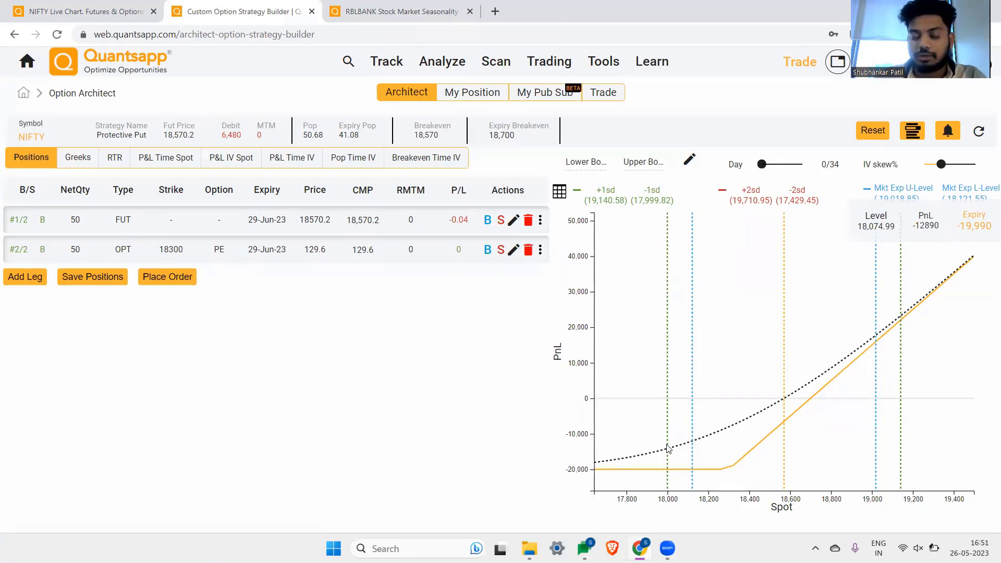
Highlight the put's 129.6 price and switch to the RBLBANK Seasonality tab.
double_click(360, 249)
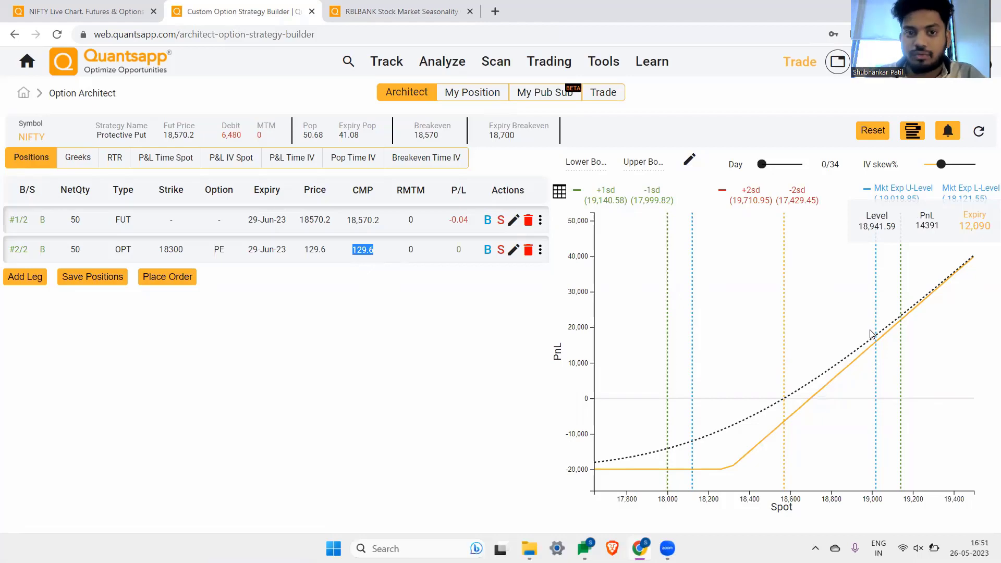
click(437, 5)
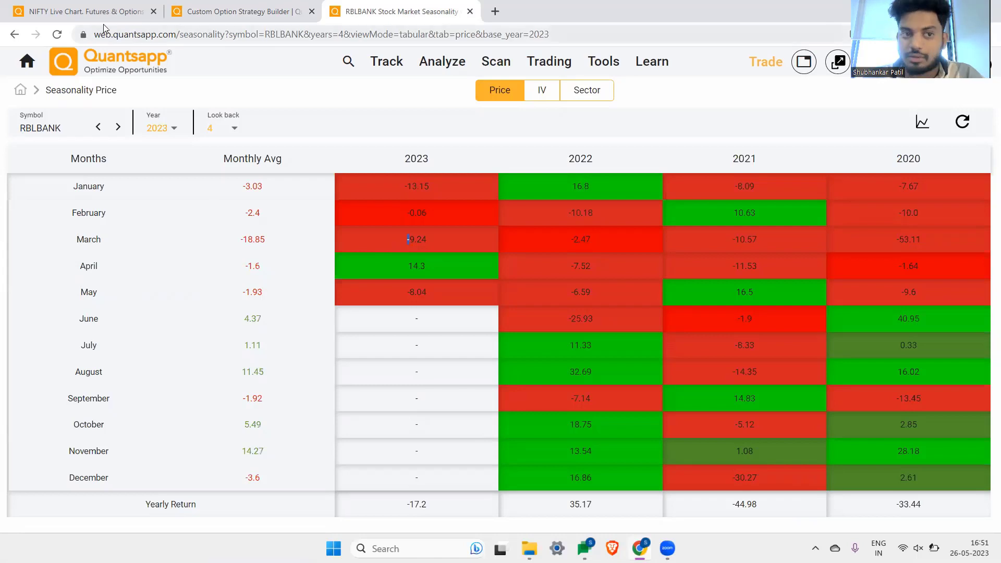
Switch to the Custom Option Strategy Builder tab showing the NIFTY Protective Put.
mouse_move(116, 10)
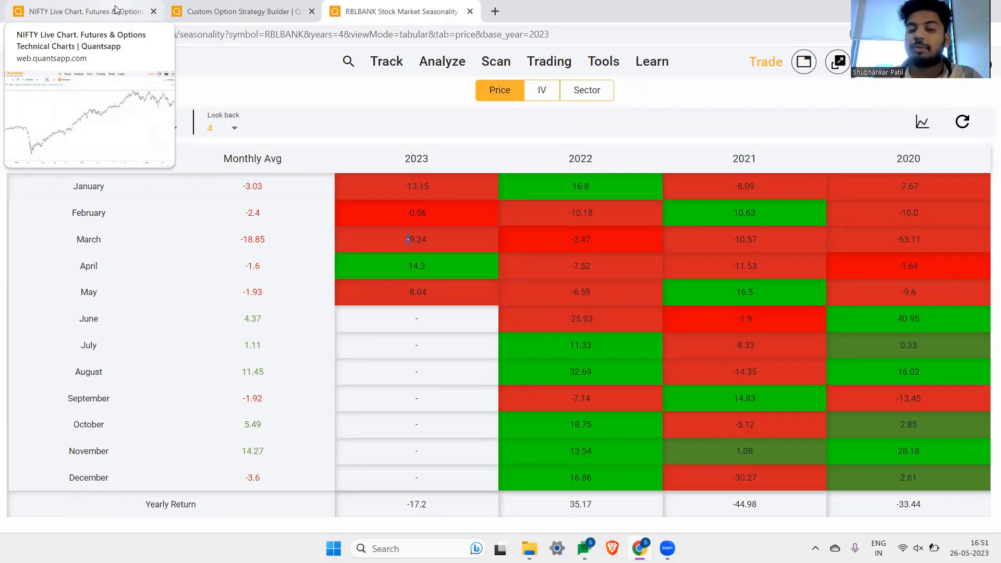
click(302, 132)
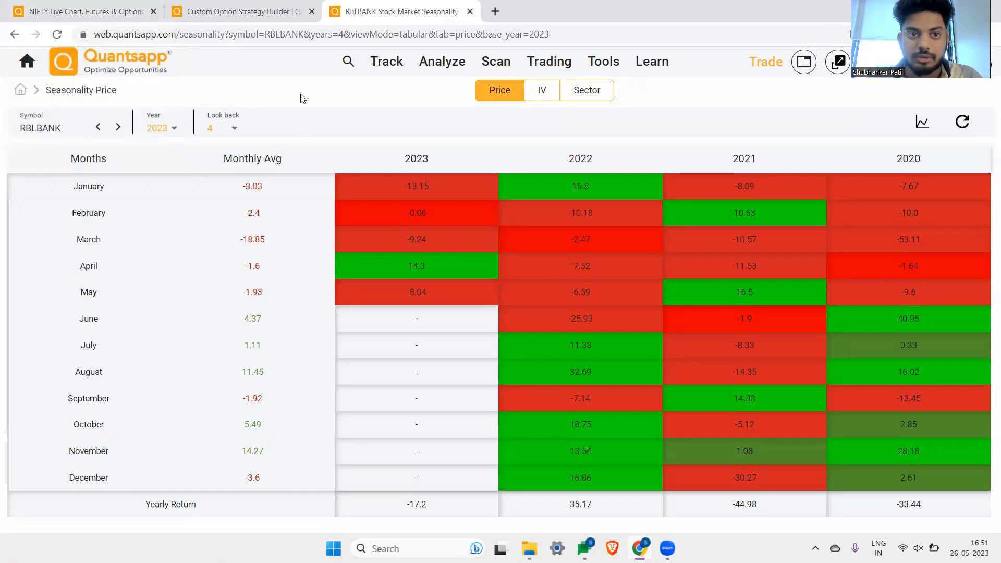
click(242, 5)
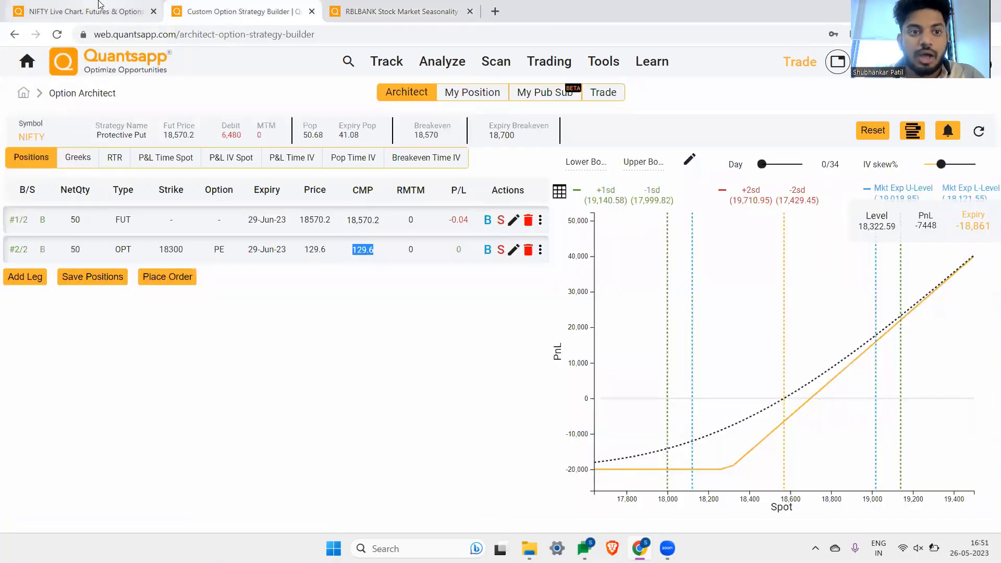
Delete the 18300 put leg and start a new sell leg expiring 29-Jun-23.
click(527, 251)
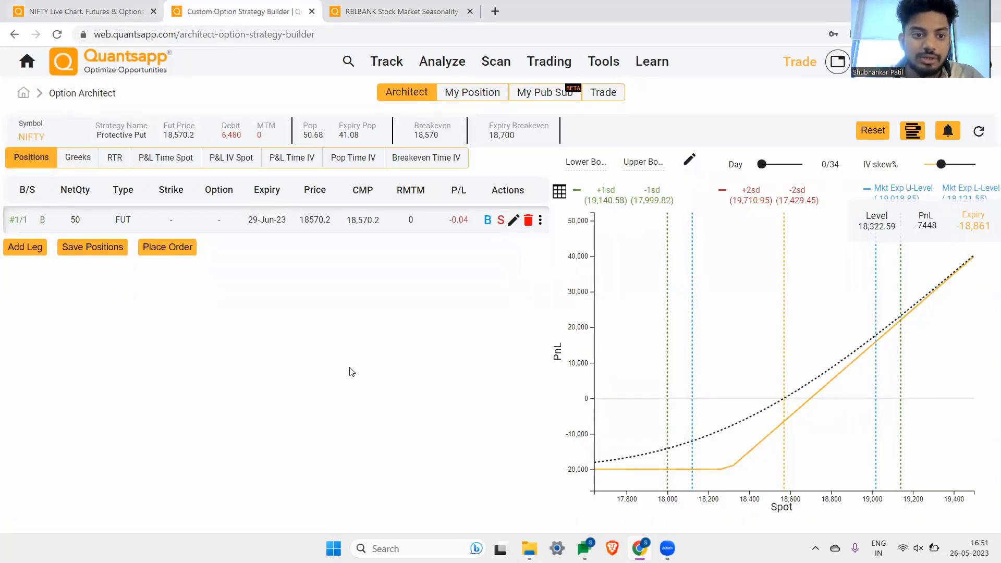
click(27, 255)
click(378, 291)
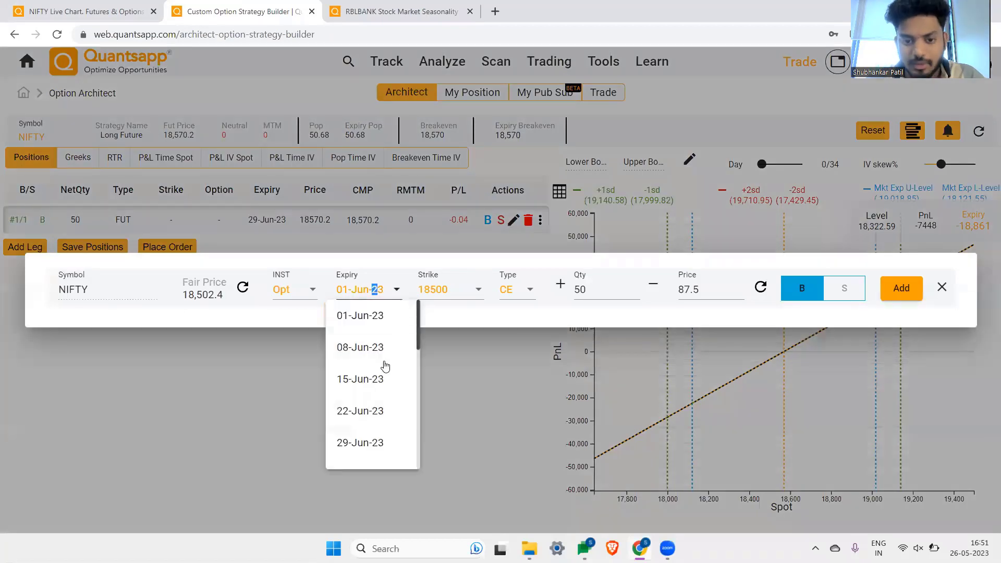
click(367, 441)
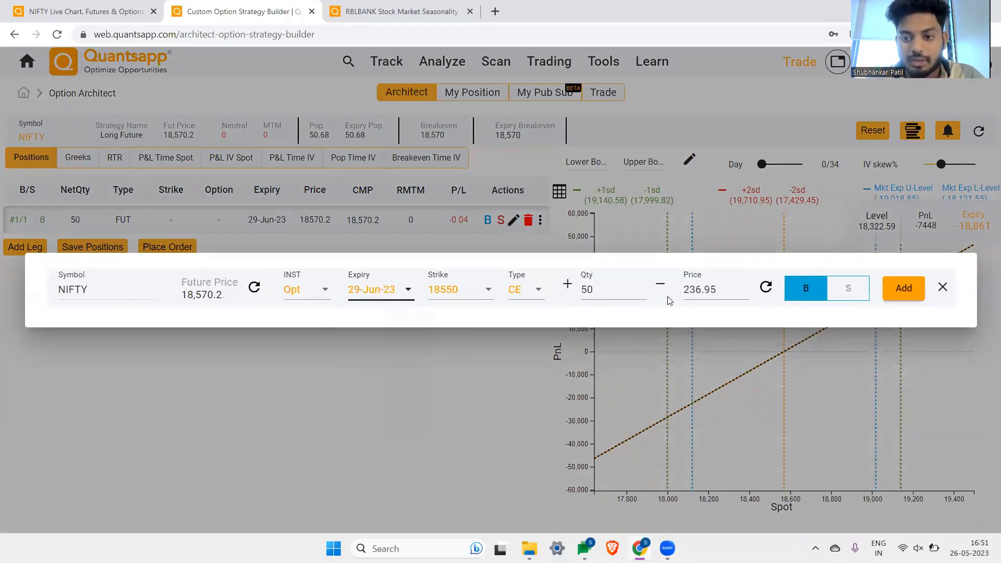
click(847, 296)
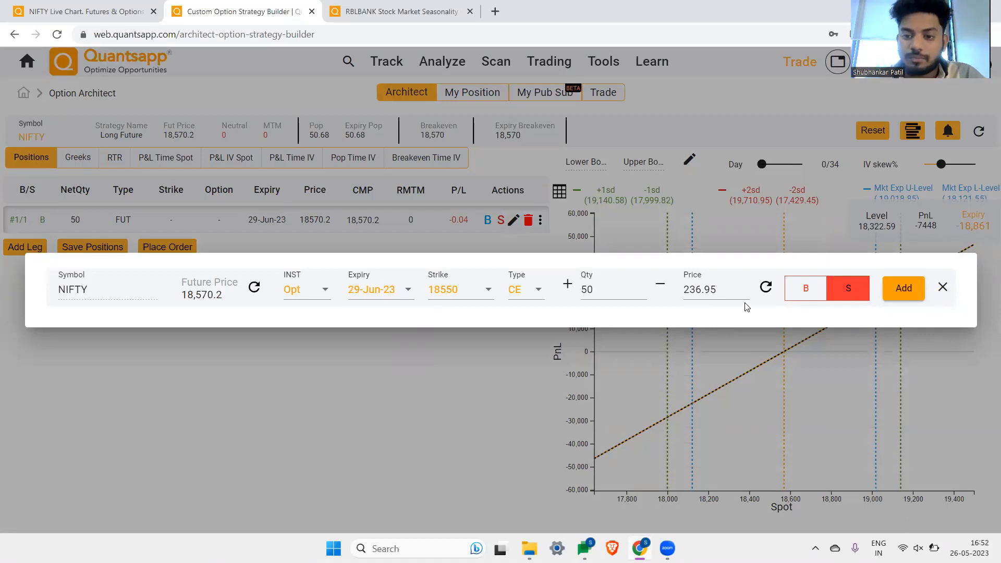
Choose the 18700 strike for the new sold call leg, priced at 157.5.
click(458, 289)
scroll(484, 352, down, 2)
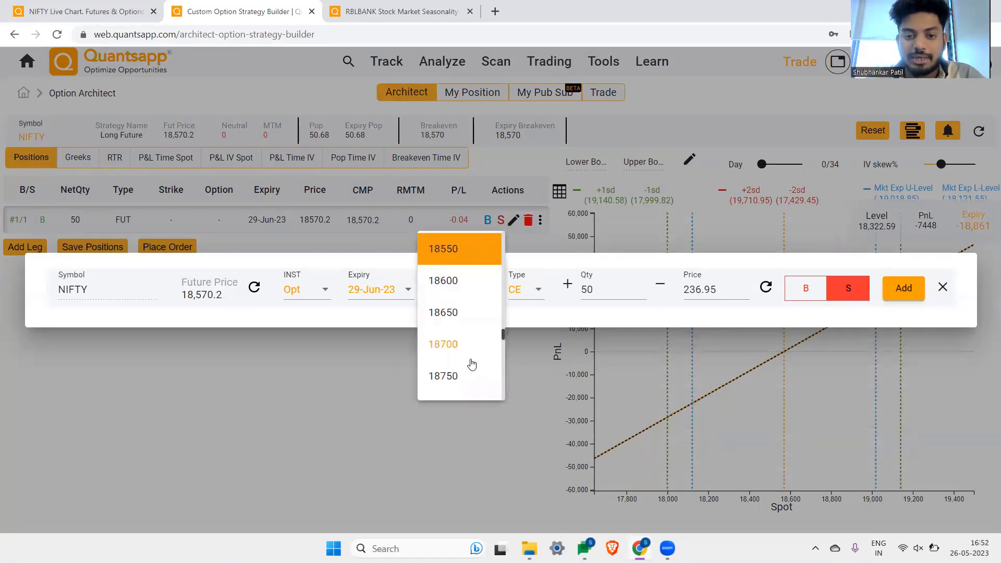
click(465, 346)
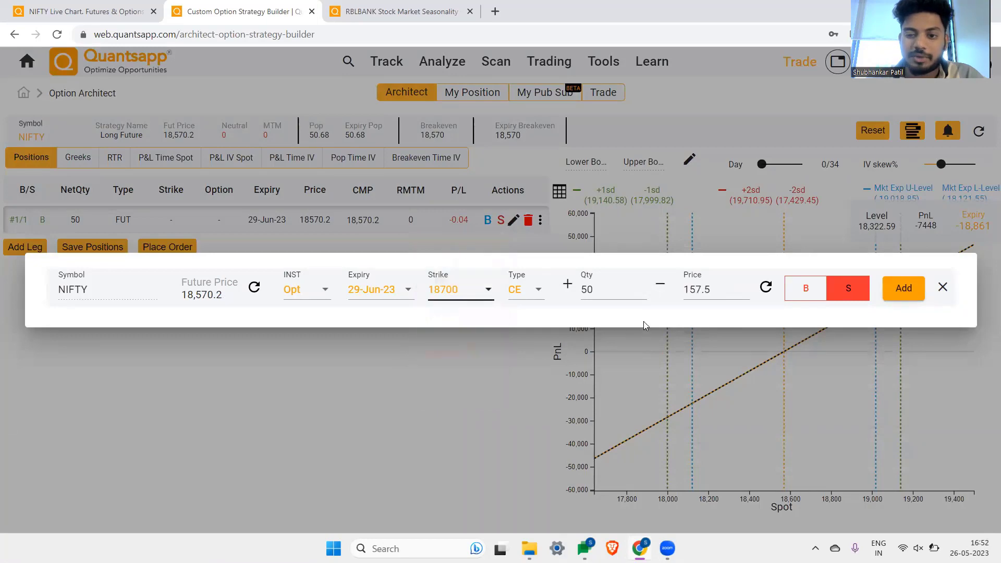
Add the sold 50 NIFTY 18700 CE leg at 157.5 and highlight its details.
click(902, 290)
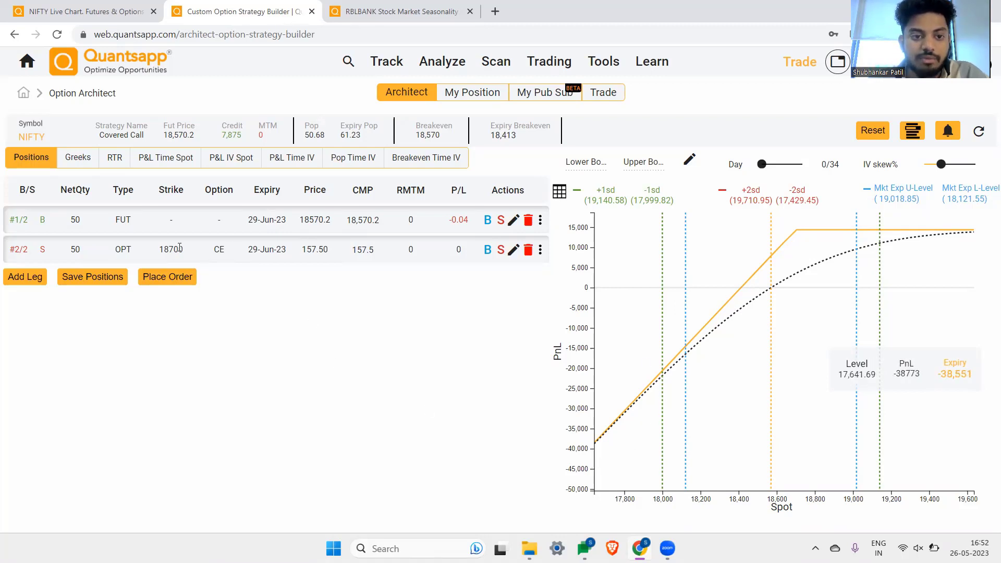
drag(177, 249, 304, 267)
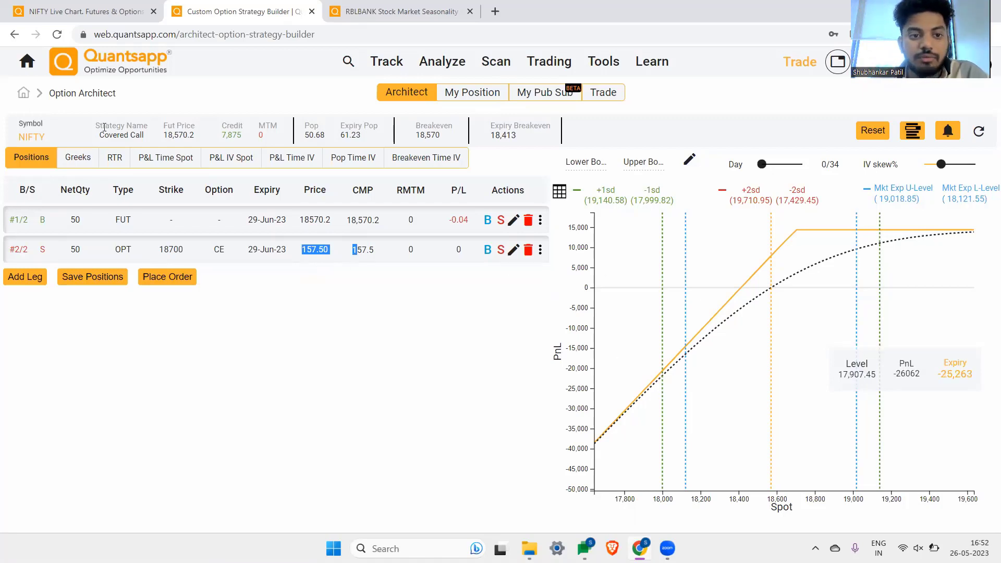
Highlight the Covered Call name and 18,413 expiry breakeven, then sketch over the payoff chart.
drag(105, 127, 141, 135)
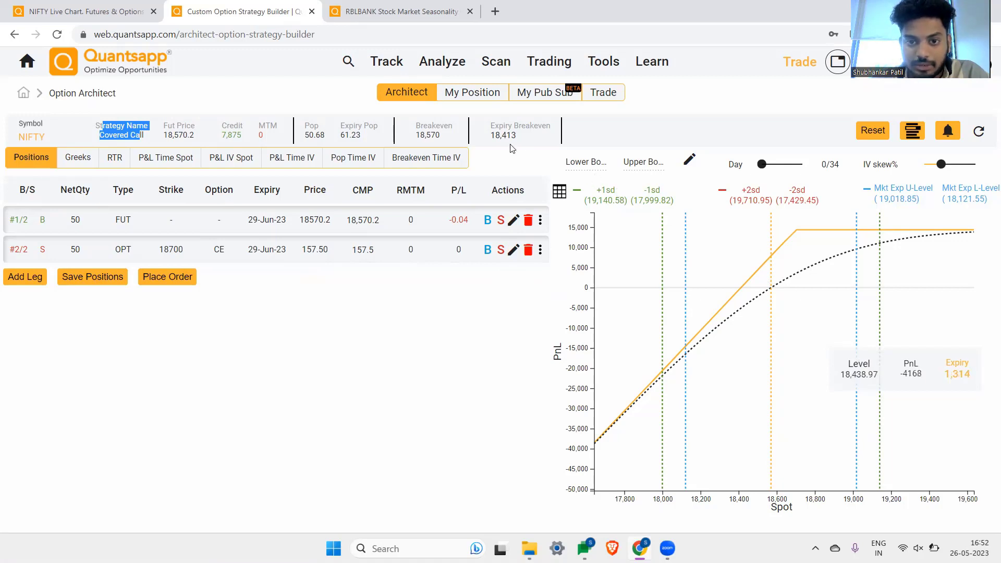
drag(491, 127, 527, 142)
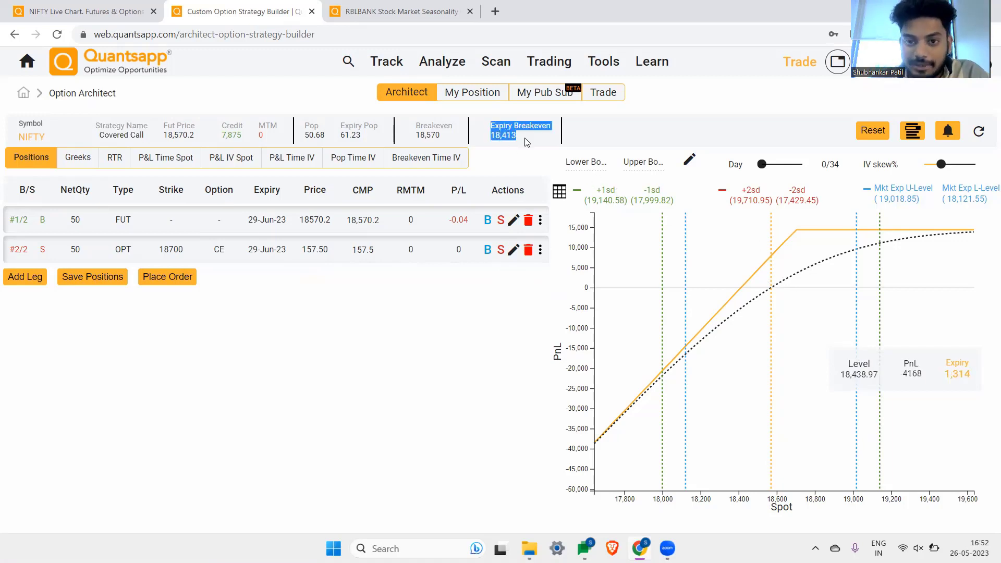
click(495, 128)
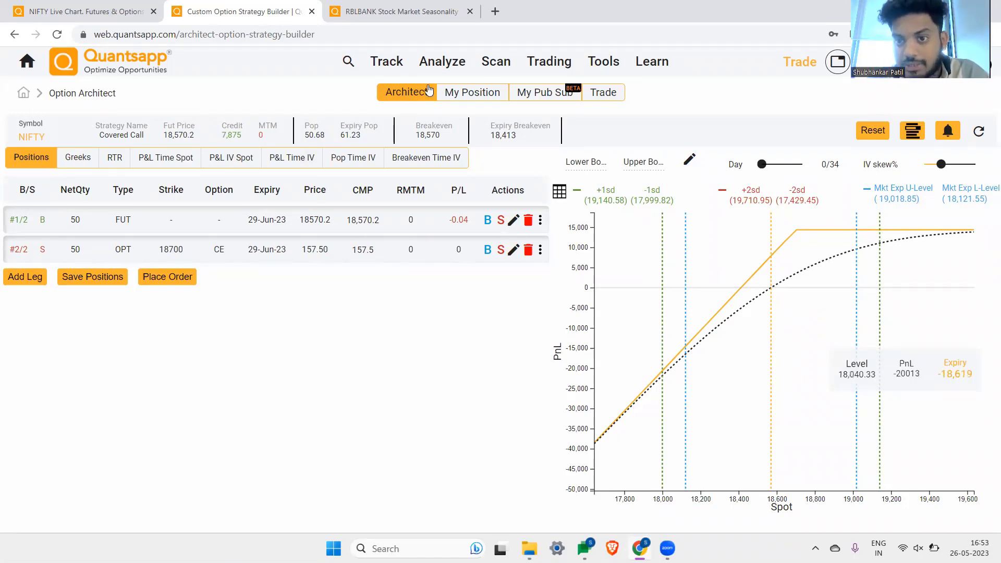
mouse_move(761, 278)
mouse_down()
mouse_move(775, 256)
mouse_move(807, 267)
mouse_move(816, 256)
mouse_move(889, 267)
mouse_move(923, 254)
mouse_move(964, 270)
mouse_up()
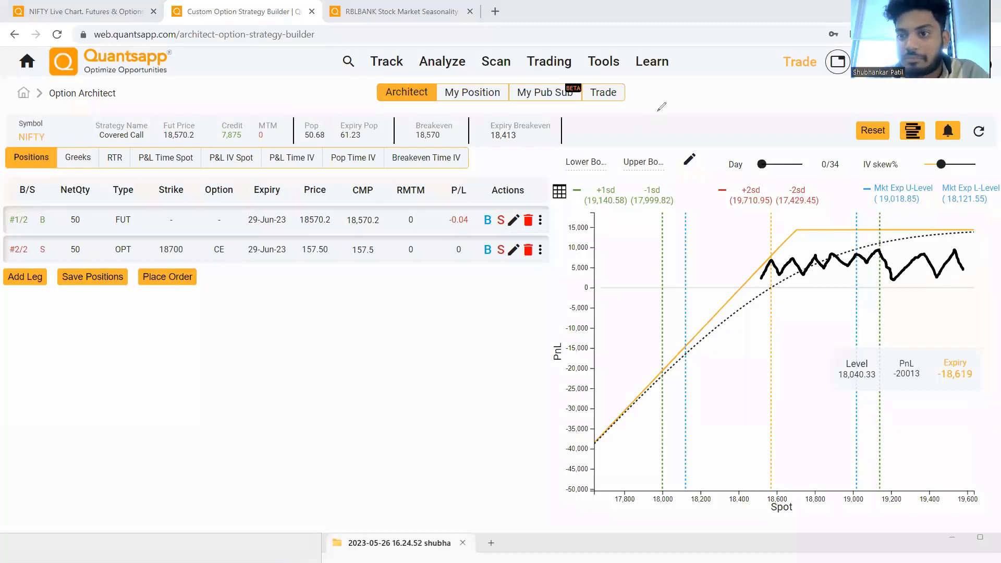
Undo the squiggle and draw a zigzag above the payoff curve near 19,200.
key(ctrl+z)
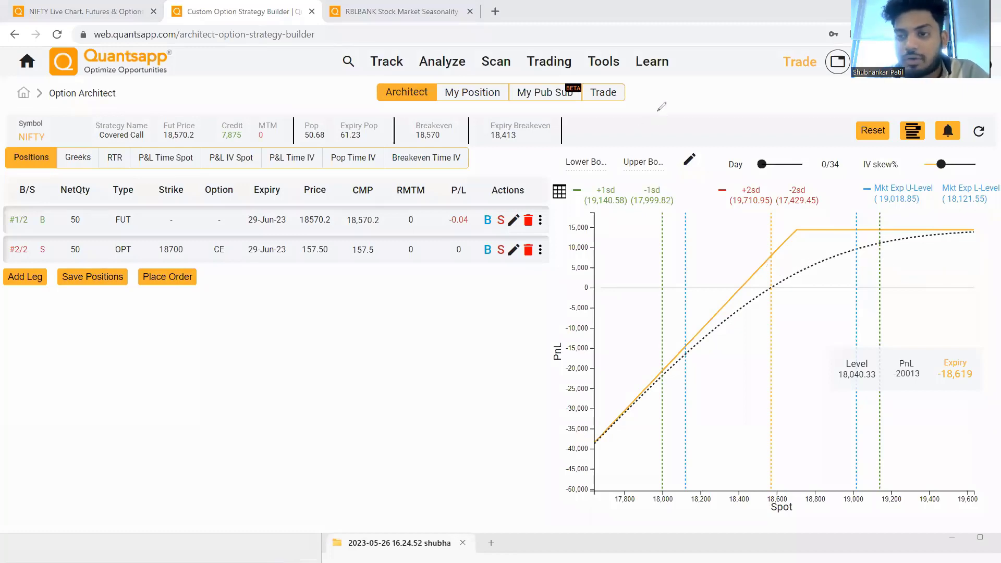
click(799, 280)
drag(820, 257, 889, 266)
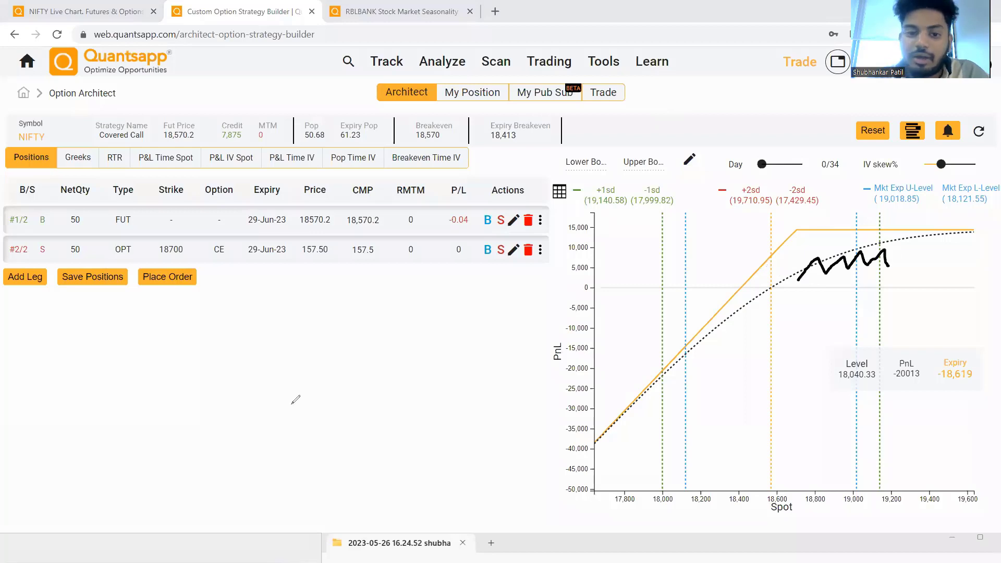
drag(306, 362, 251, 403)
Write '5C(+)' and 'Theta' beside the chart, then erase all hand-drawn annotations.
drag(346, 366, 359, 394)
mouse_move(424, 360)
mouse_down()
mouse_move(428, 378)
mouse_move(446, 371)
mouse_move(417, 396)
mouse_up()
drag(460, 345, 472, 386)
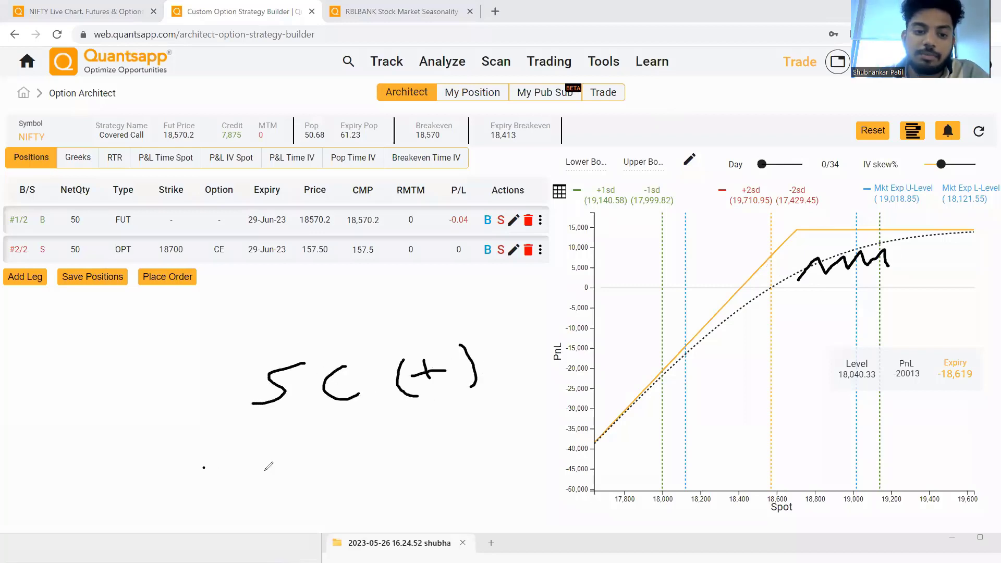
mouse_move(203, 468)
mouse_down()
mouse_move(262, 471)
mouse_move(320, 439)
mouse_move(308, 470)
mouse_up()
mouse_move(327, 453)
mouse_down()
mouse_move(334, 472)
mouse_move(380, 460)
mouse_move(405, 468)
mouse_up()
mouse_move(418, 427)
mouse_down()
mouse_move(409, 452)
mouse_move(443, 431)
mouse_move(463, 442)
mouse_up()
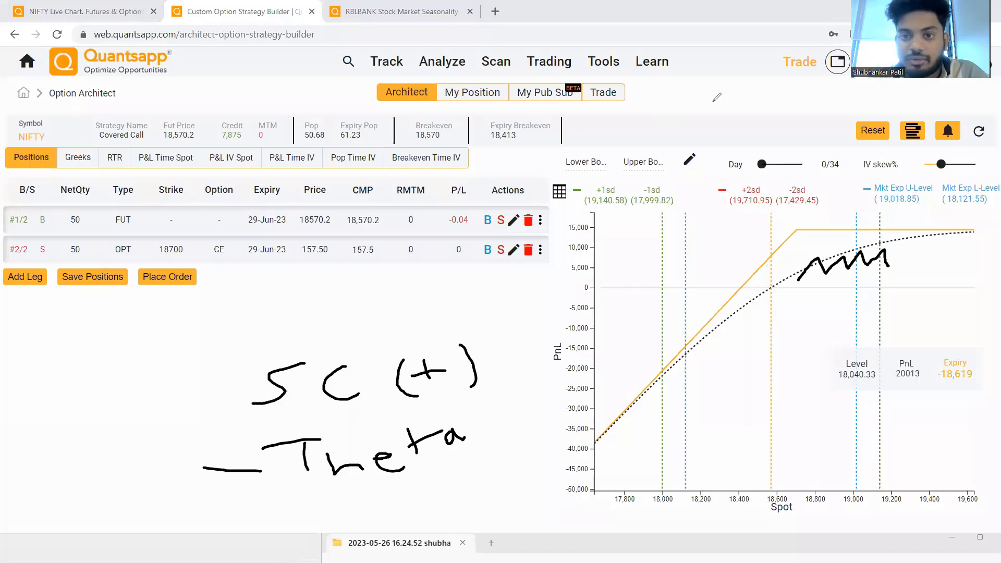
key(e)
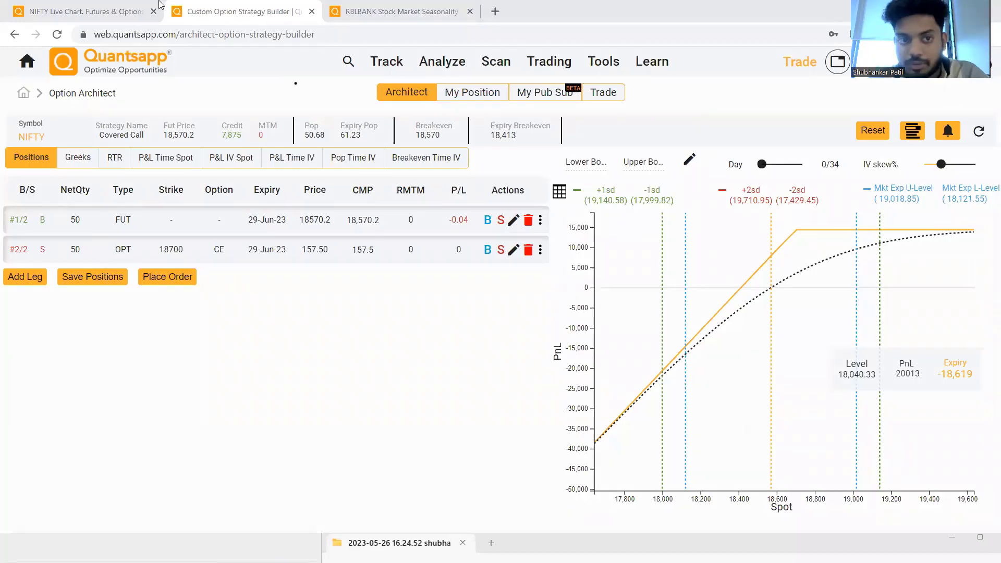
Switch to the NIFTY Live Chart and scroll the daily candles toward the latest dates.
click(96, 7)
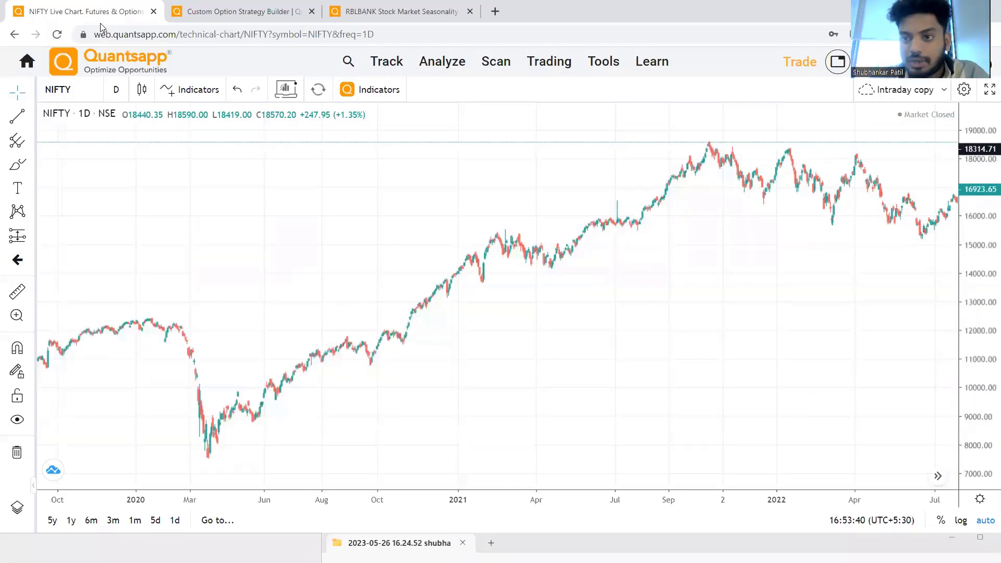
scroll(443, 250, right, 5)
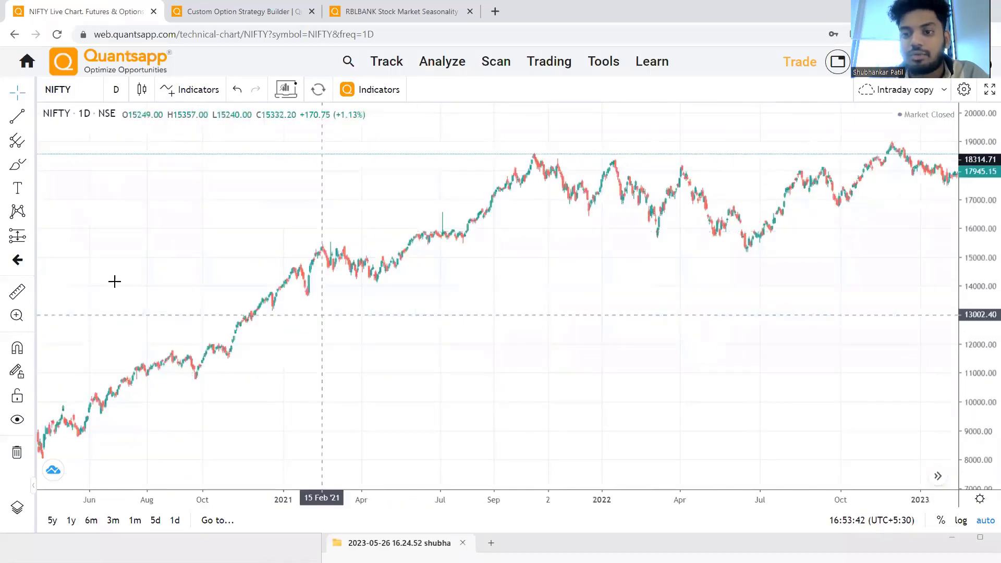
scroll(257, 346, right, 6)
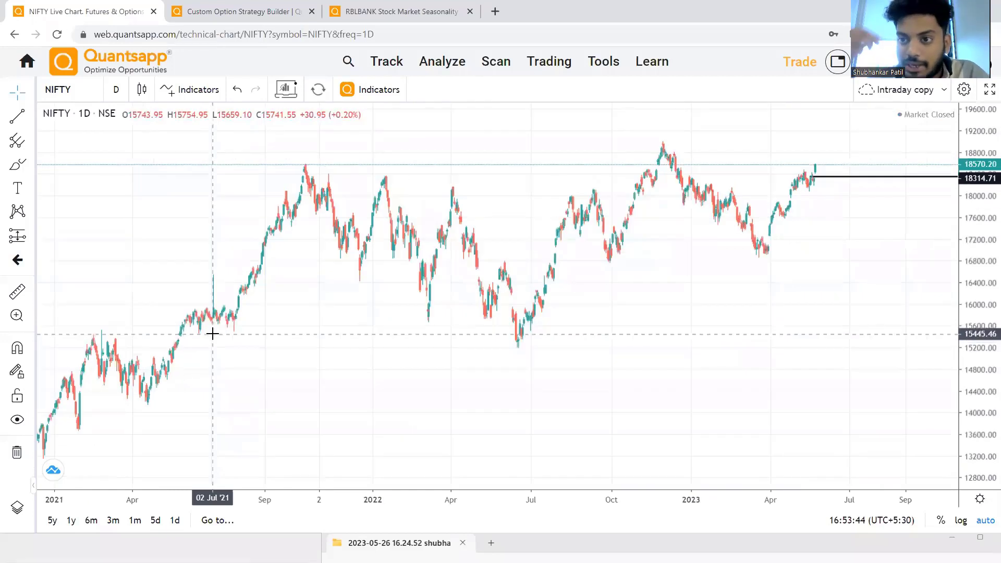